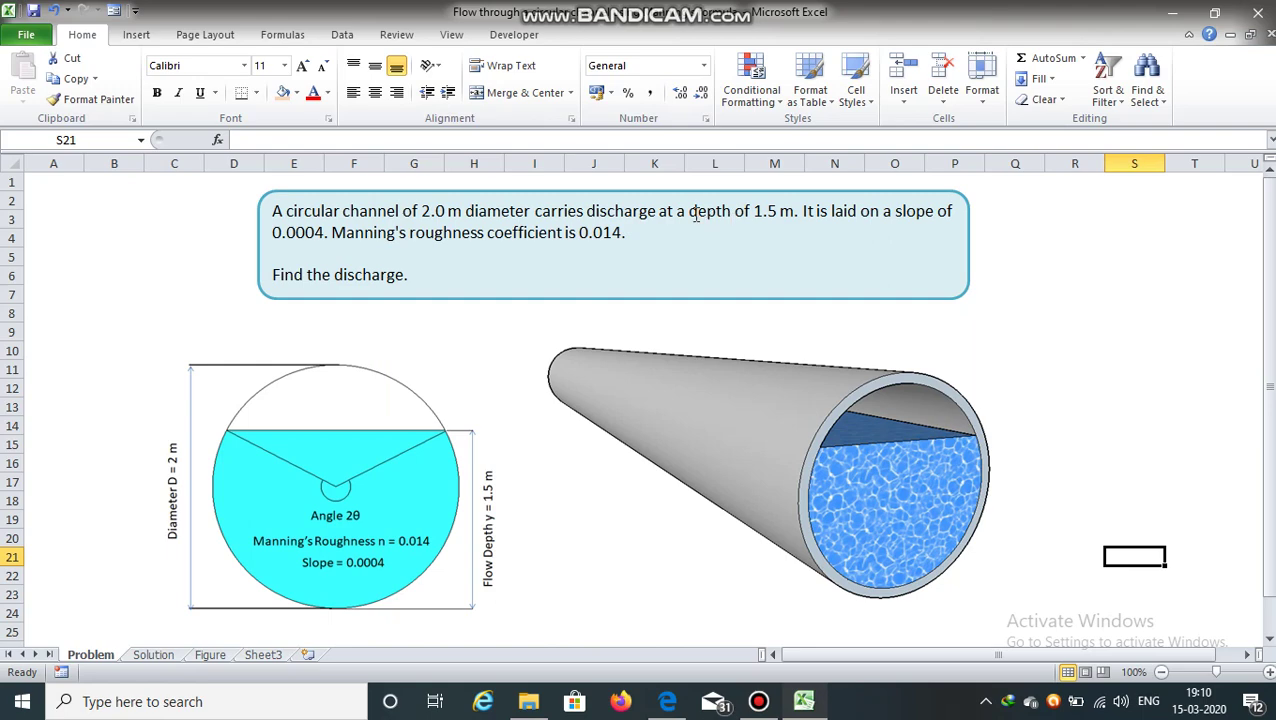
Highlight the 1.5 m depth and 0.0004 slope values in the problem statement
{"action": "left_click_drag", "start_coordinate": [689, 214], "coordinate": [795, 214]}
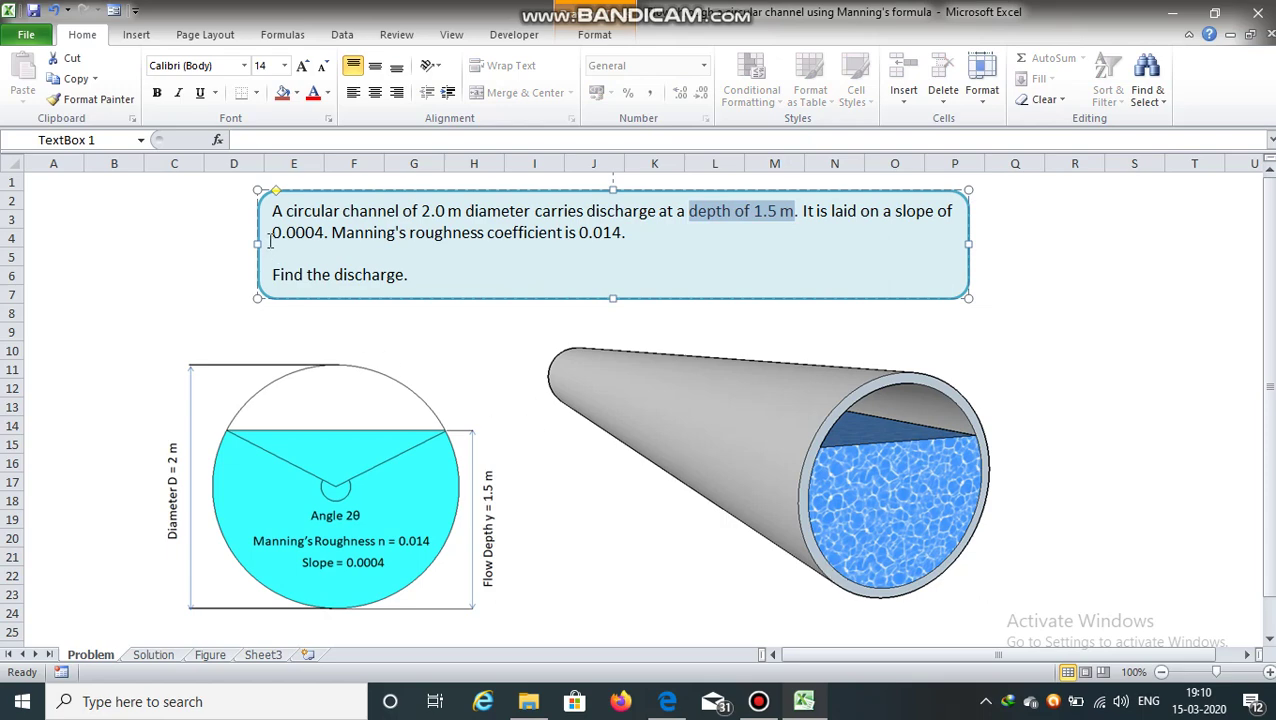
{"action": "left_click_drag", "start_coordinate": [271, 236], "coordinate": [326, 238]}
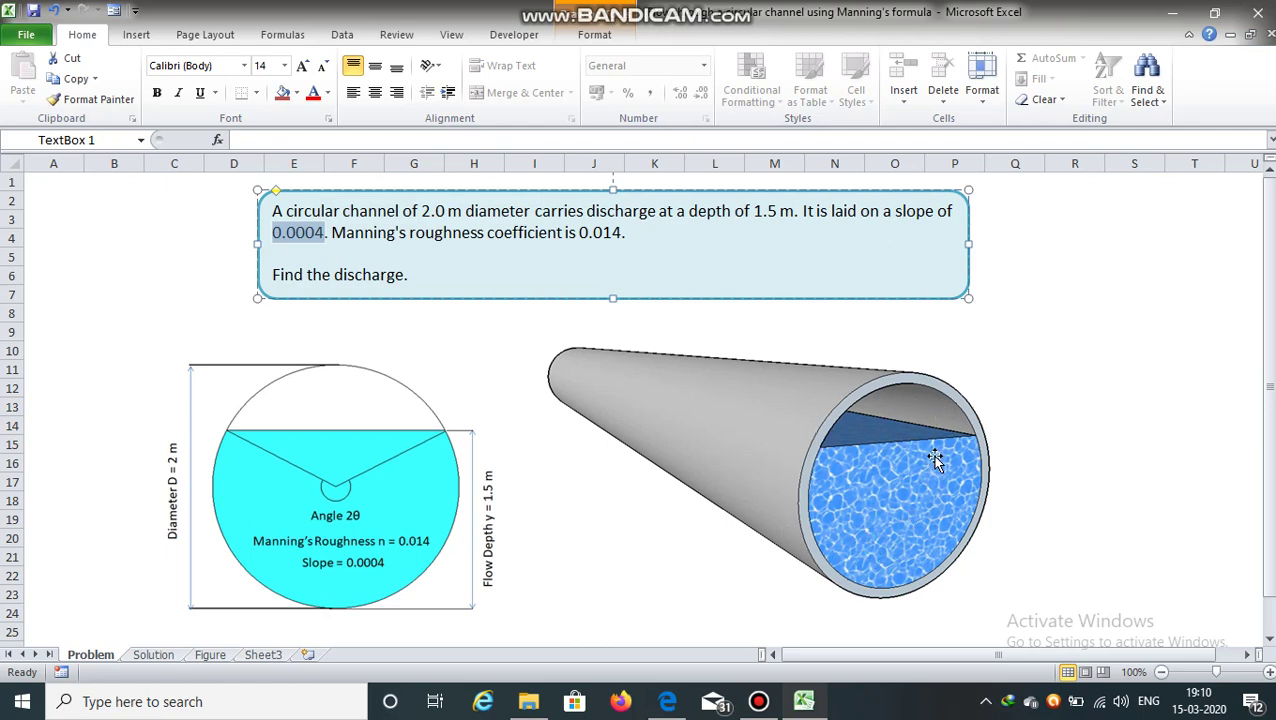
{"action": "left_click", "coordinate": [645, 233]}
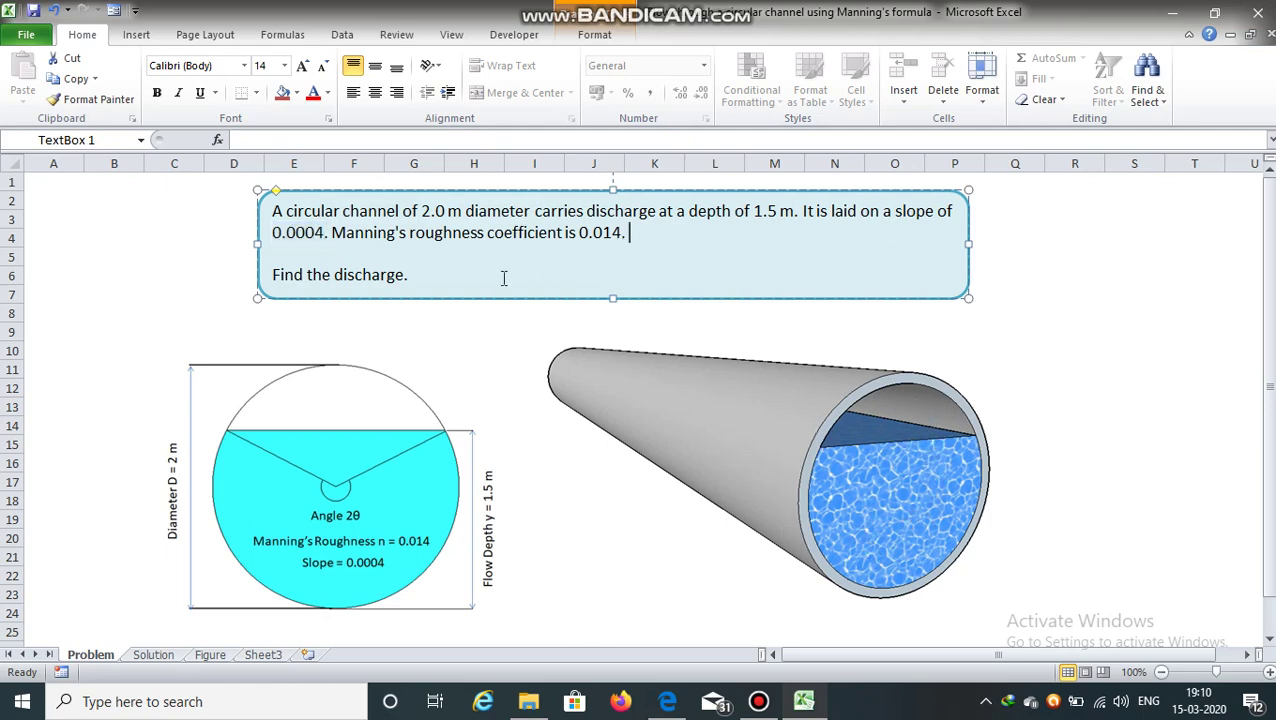
{"action": "left_click", "coordinate": [439, 276]}
On the Solution sheet, examine the Velocity equation's R term and its 2/3 exponent
{"action": "left_click", "coordinate": [153, 655]}
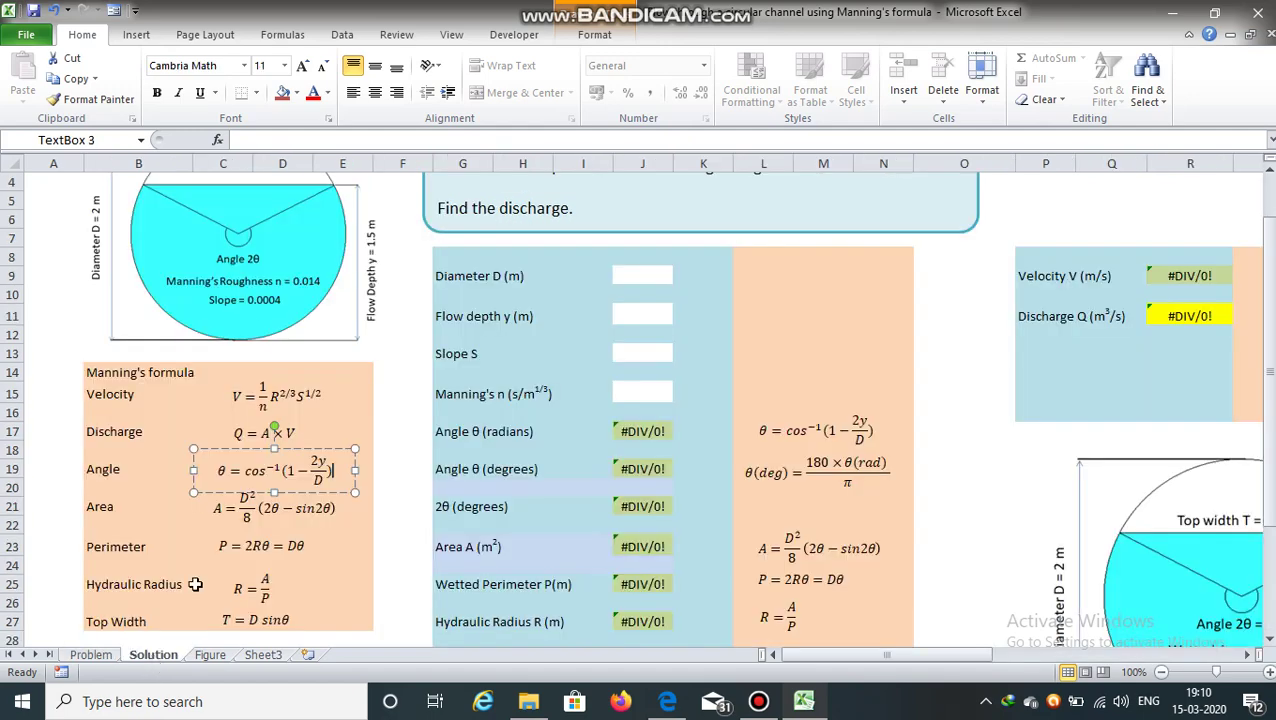
{"action": "left_click", "coordinate": [248, 378]}
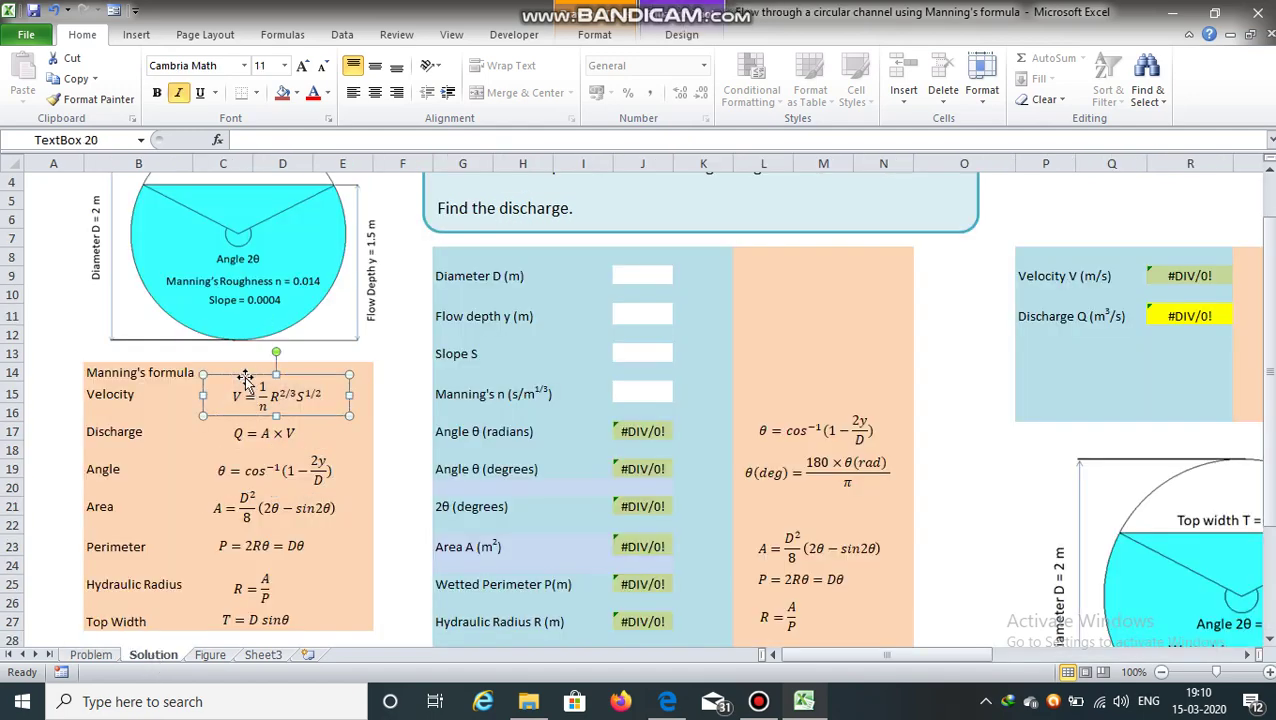
{"action": "left_click", "coordinate": [320, 393]}
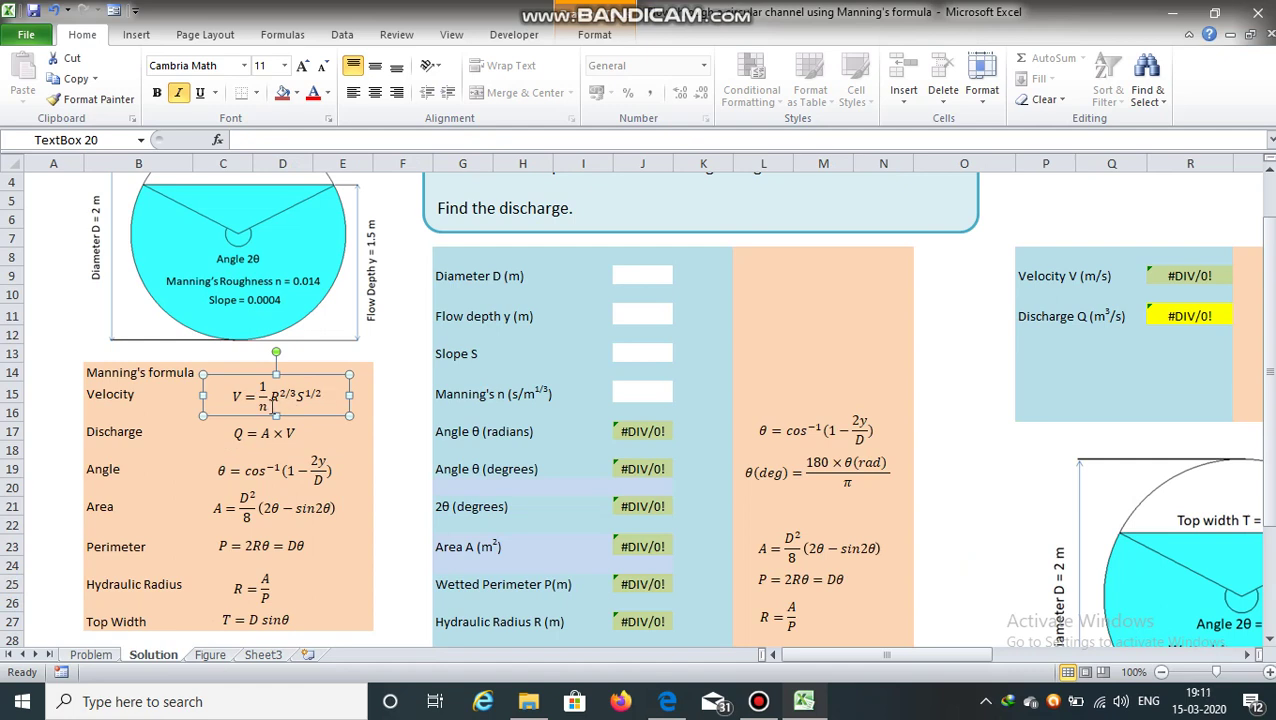
{"action": "left_click", "coordinate": [272, 400]}
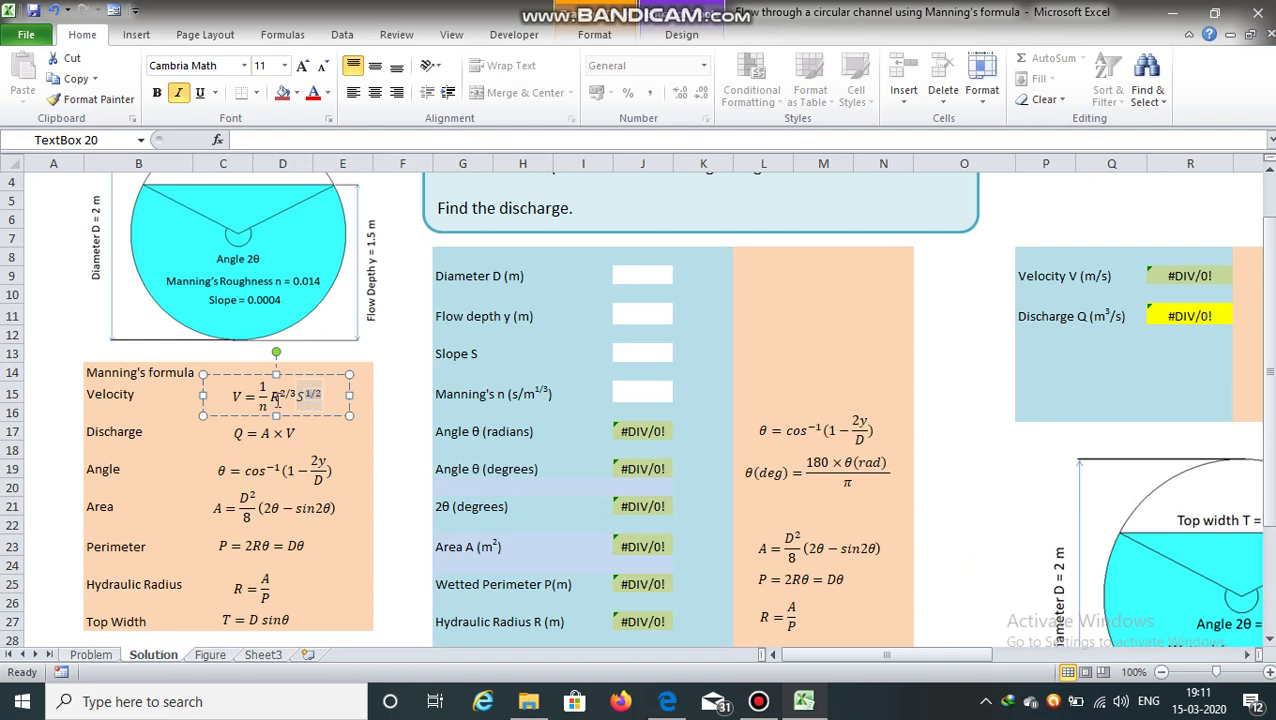
{"action": "left_click", "coordinate": [293, 397]}
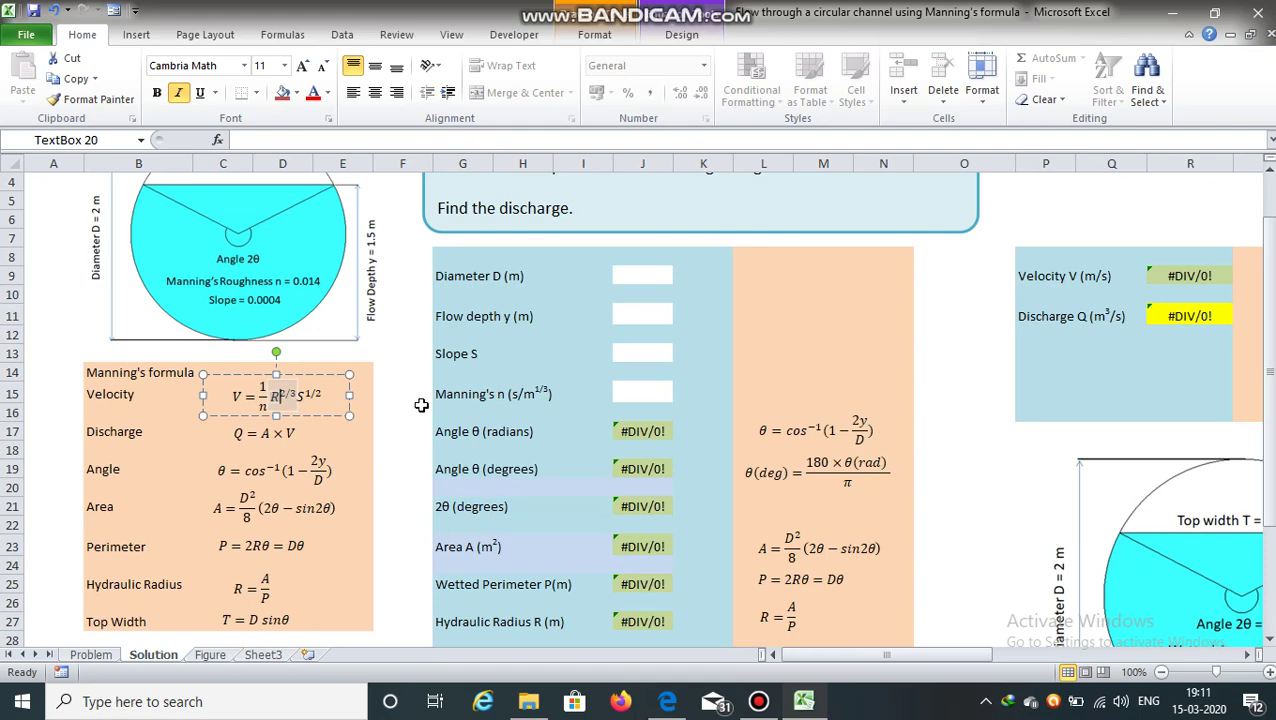
Highlight the roughness 0.014 and slope 0.0004 in the problem text, then revisit the Velocity equation
{"action": "scroll", "coordinate": [421, 405], "scroll_direction": "up", "scroll_amount": 1}
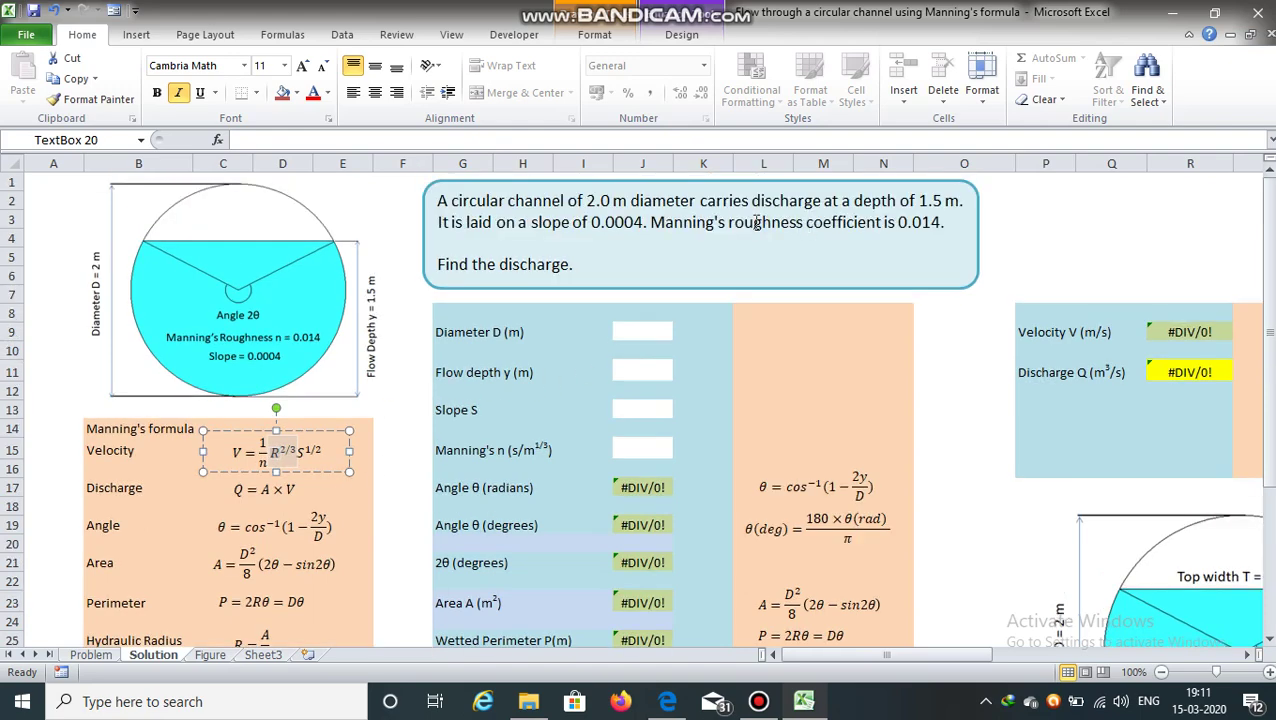
{"action": "left_click_drag", "start_coordinate": [757, 222], "coordinate": [940, 222]}
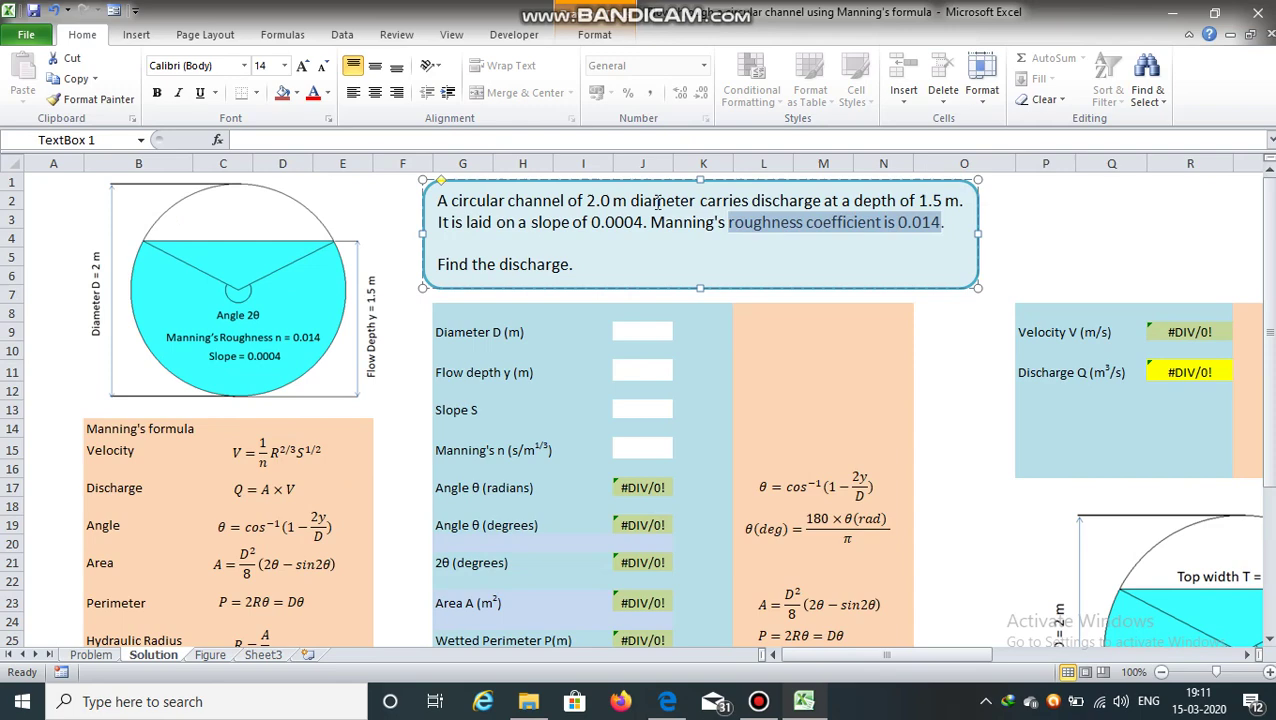
{"action": "left_click_drag", "start_coordinate": [593, 222], "coordinate": [643, 222]}
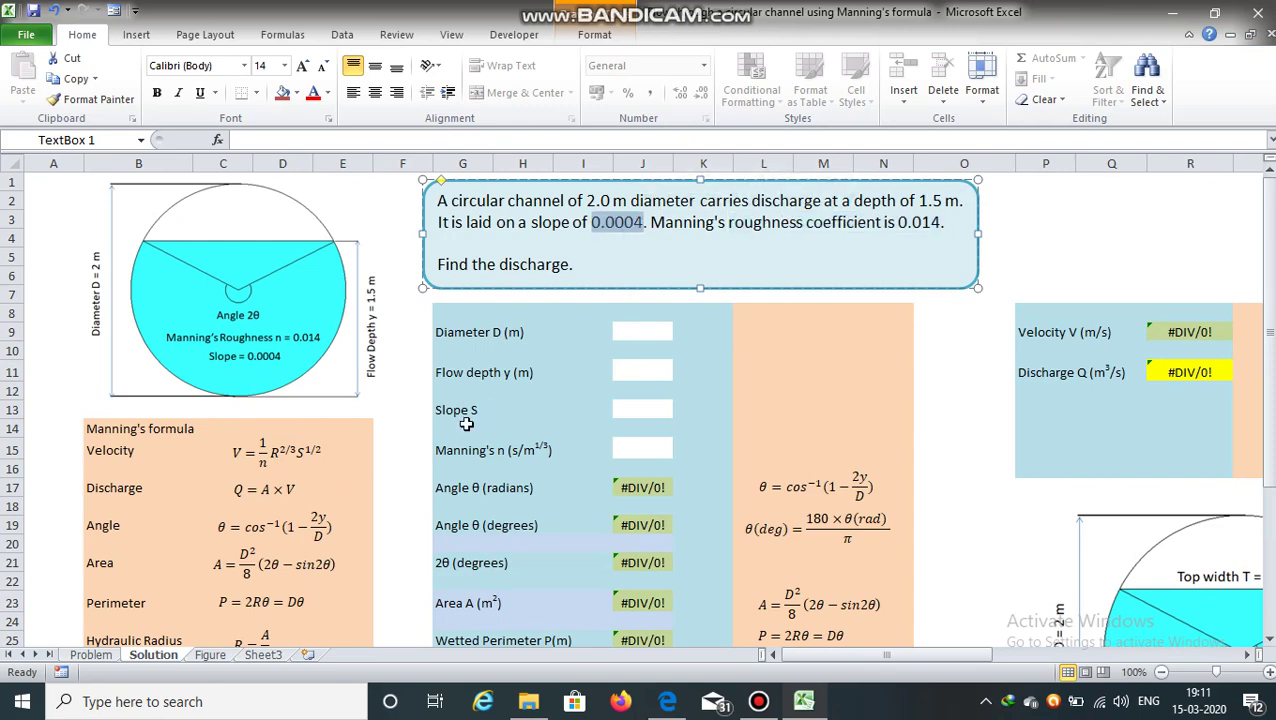
{"action": "left_click", "coordinate": [355, 471]}
{"action": "scroll", "coordinate": [350, 465], "scroll_direction": "down", "scroll_amount": 1}
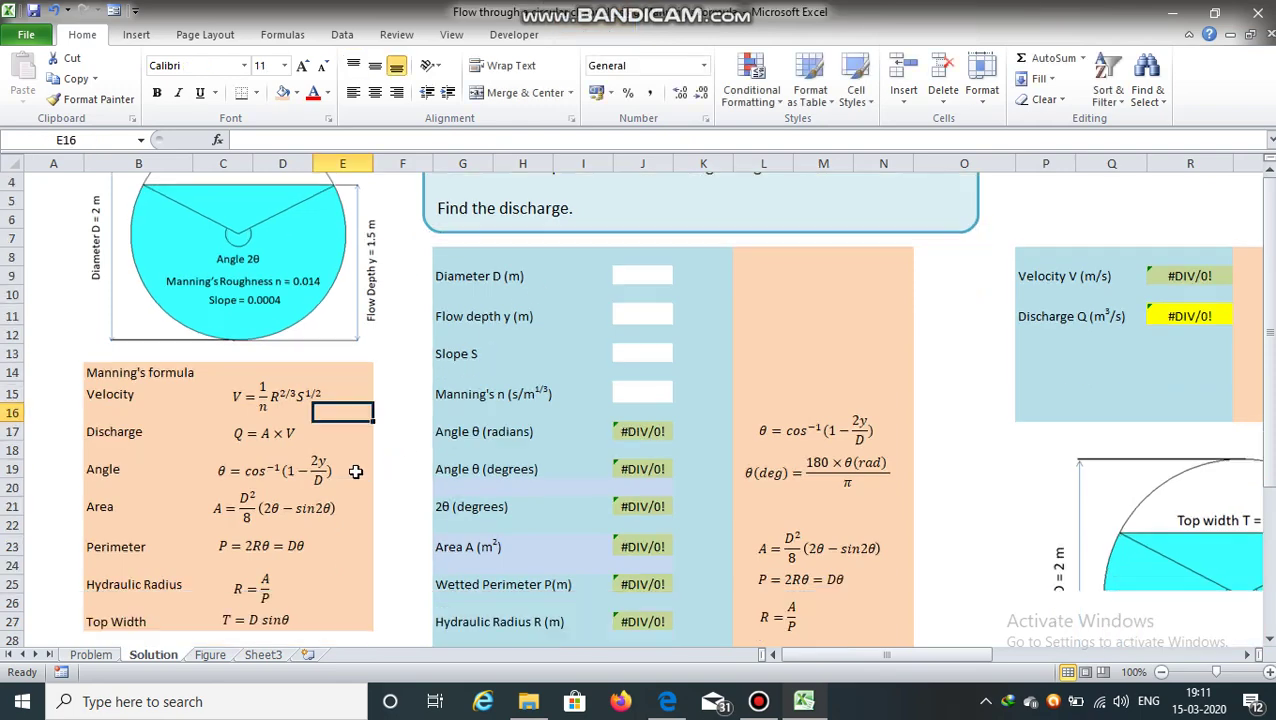
{"action": "left_click", "coordinate": [273, 401]}
{"action": "left_click", "coordinate": [350, 448]}
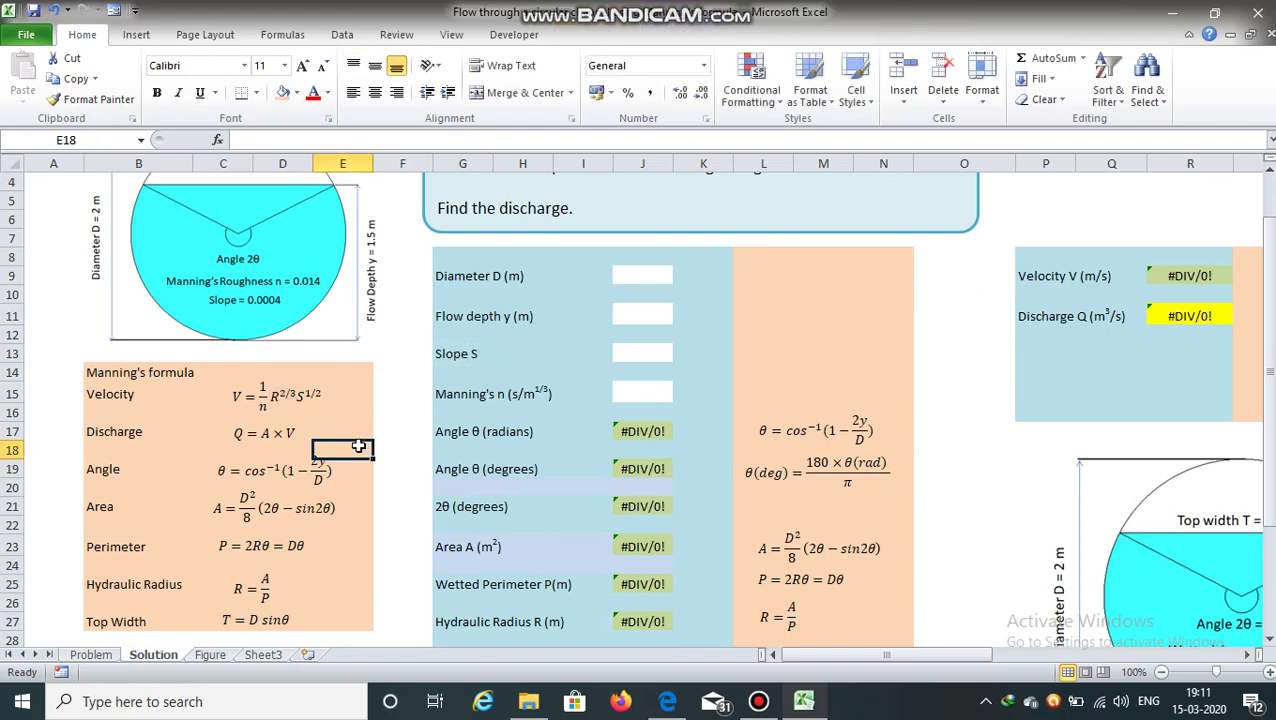
Inspect the Area and Angle equations of Manning's formula
{"action": "scroll", "coordinate": [281, 518], "scroll_direction": "down", "scroll_amount": 1}
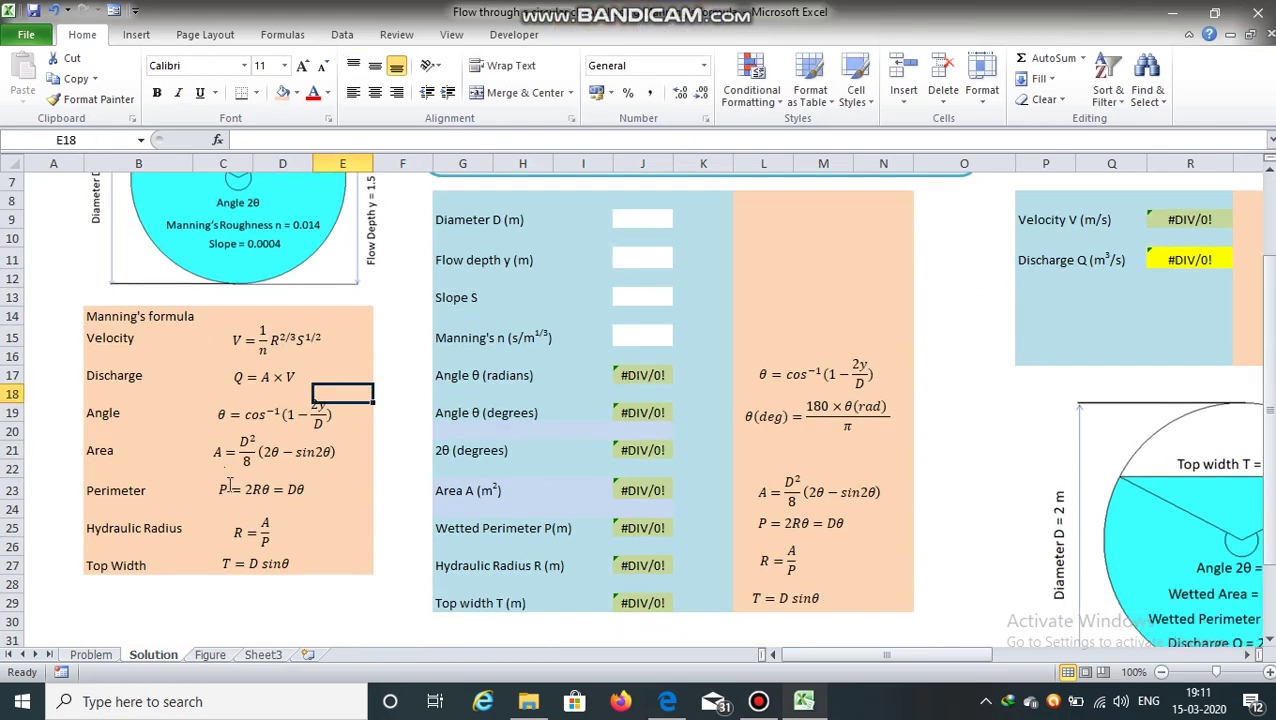
{"action": "left_click", "coordinate": [222, 451]}
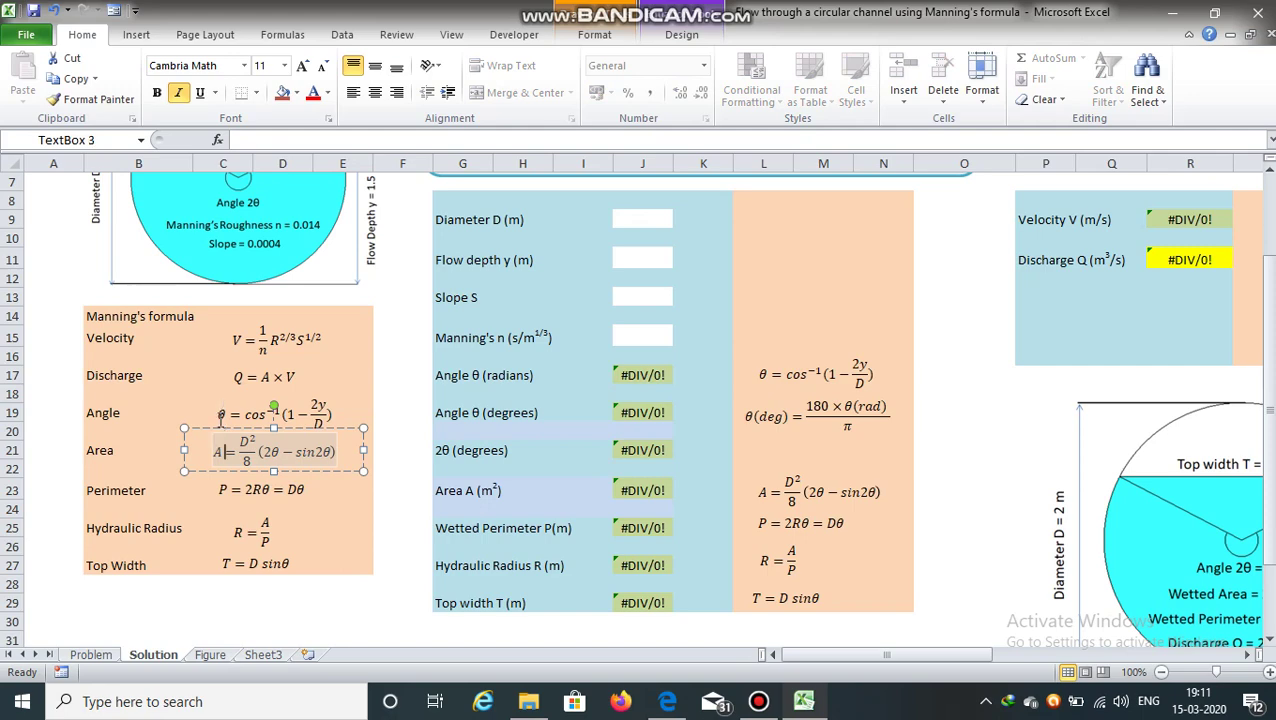
{"action": "left_click", "coordinate": [220, 415]}
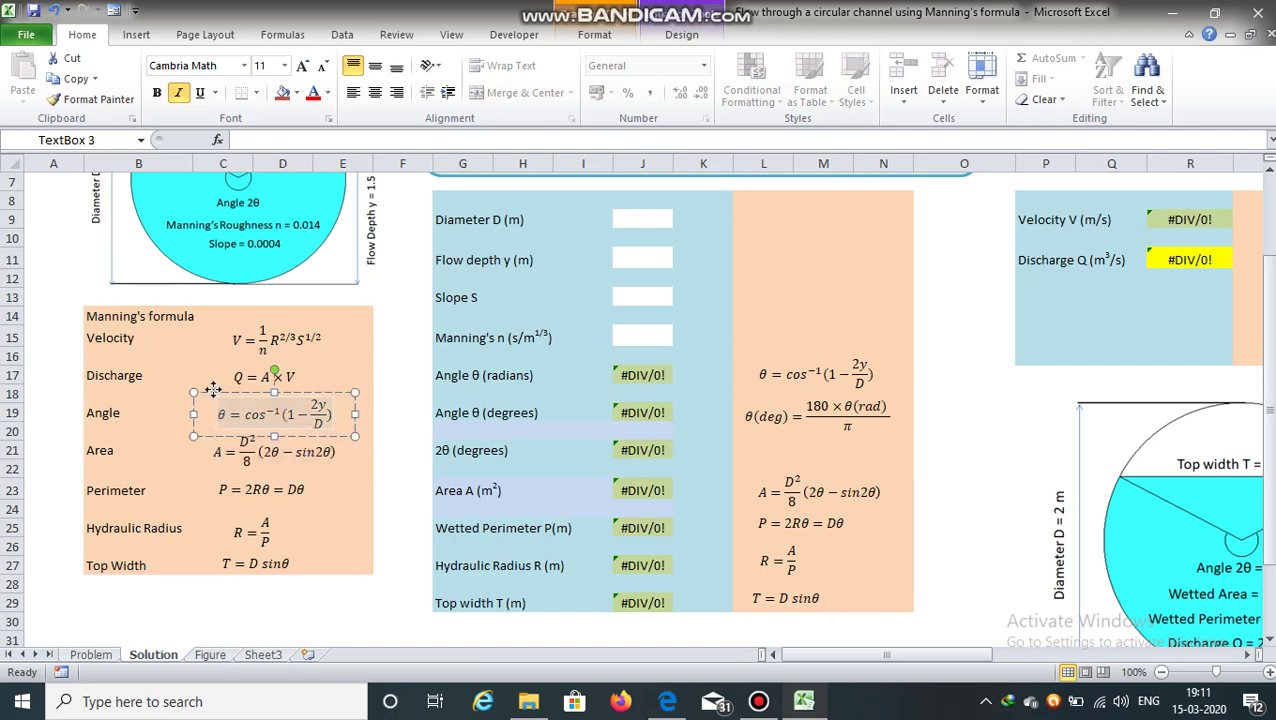
{"action": "key", "text": "Escape"}
{"action": "scroll", "coordinate": [245, 402], "scroll_direction": "up", "scroll_amount": 1}
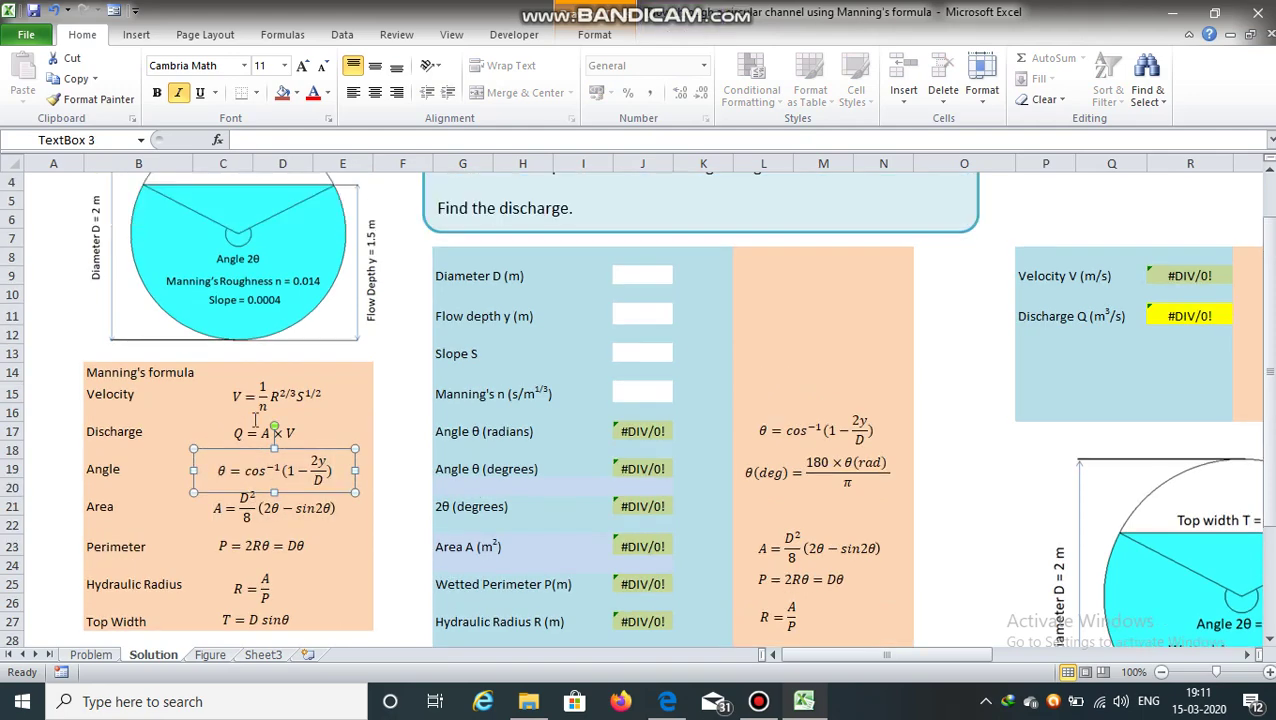
Re-check the Area and Velocity equations and then the Discharge equation Q = A × V
{"action": "left_click", "coordinate": [340, 506]}
{"action": "scroll", "coordinate": [344, 528], "scroll_direction": "down", "scroll_amount": 1}
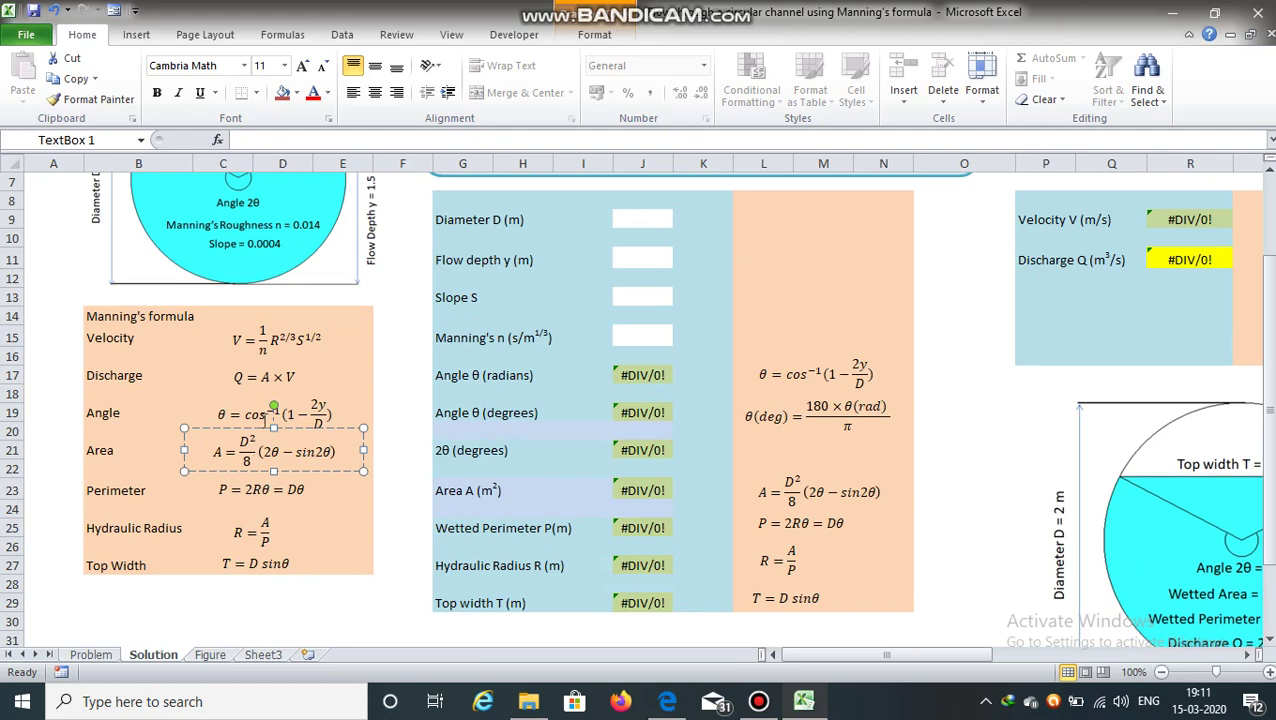
{"action": "scroll", "coordinate": [273, 394], "scroll_direction": "up", "scroll_amount": 1}
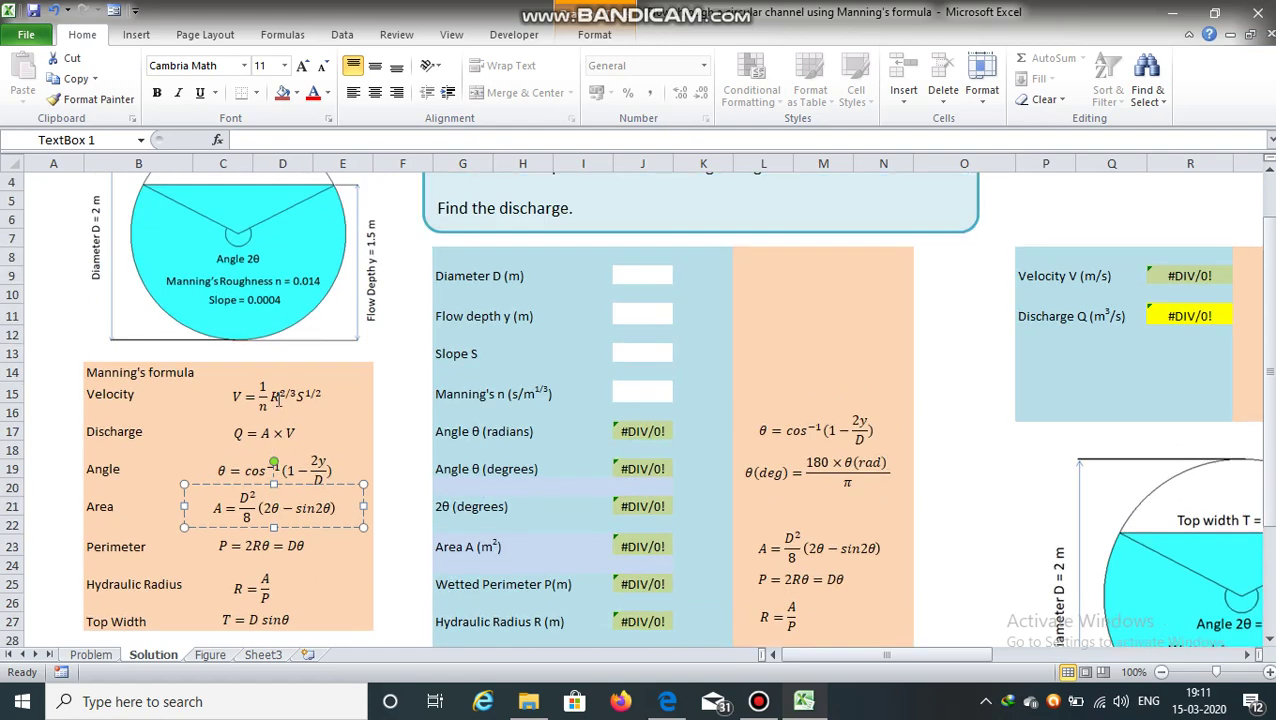
{"action": "left_click", "coordinate": [280, 398]}
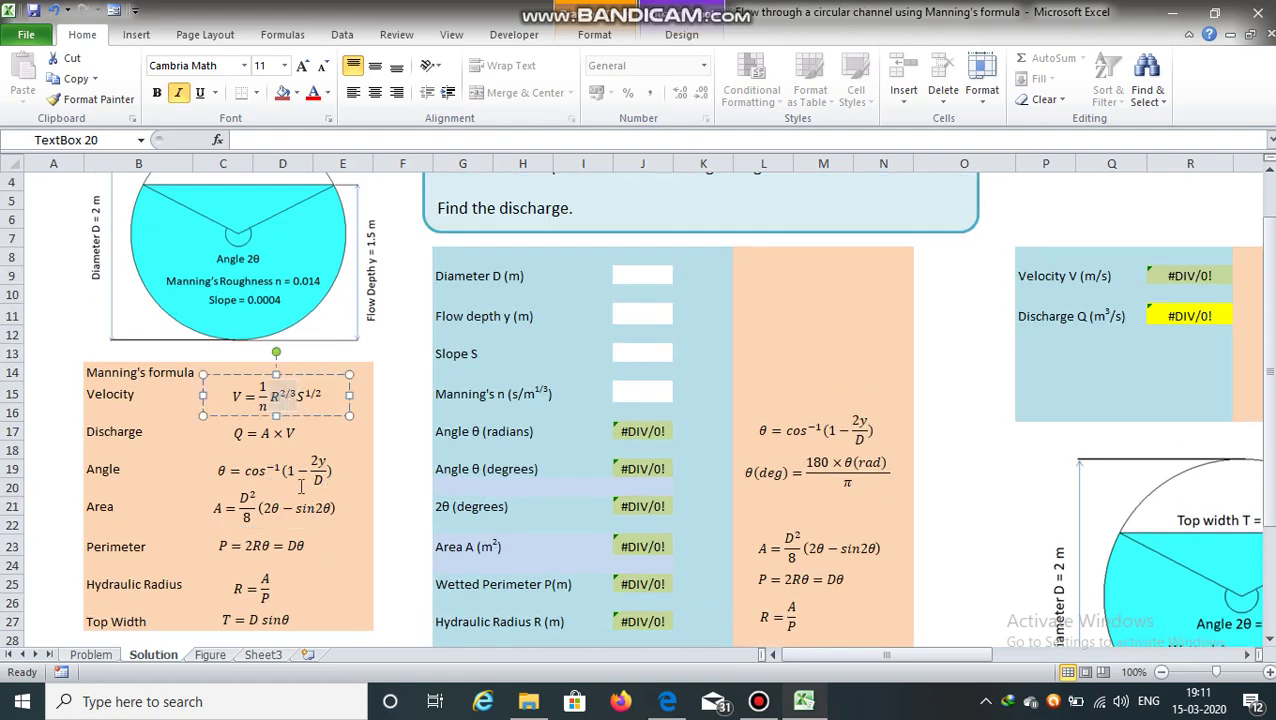
{"action": "left_click", "coordinate": [222, 416]}
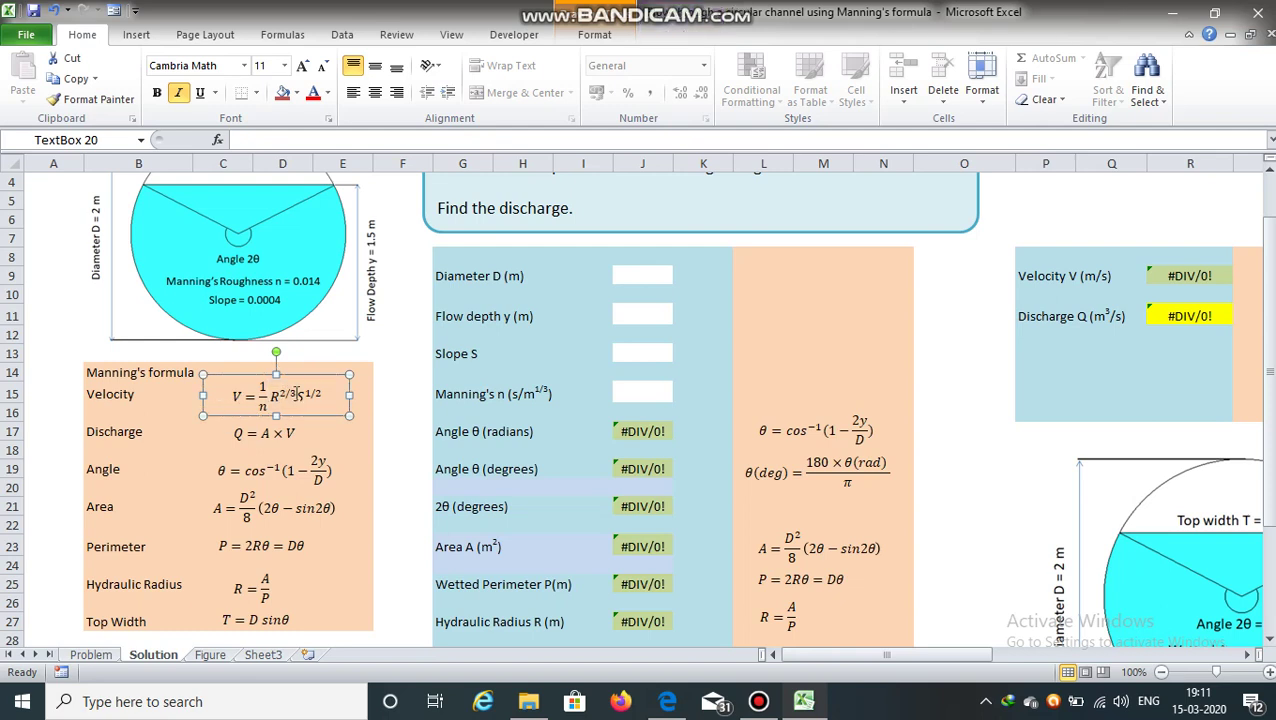
{"action": "left_click", "coordinate": [246, 440]}
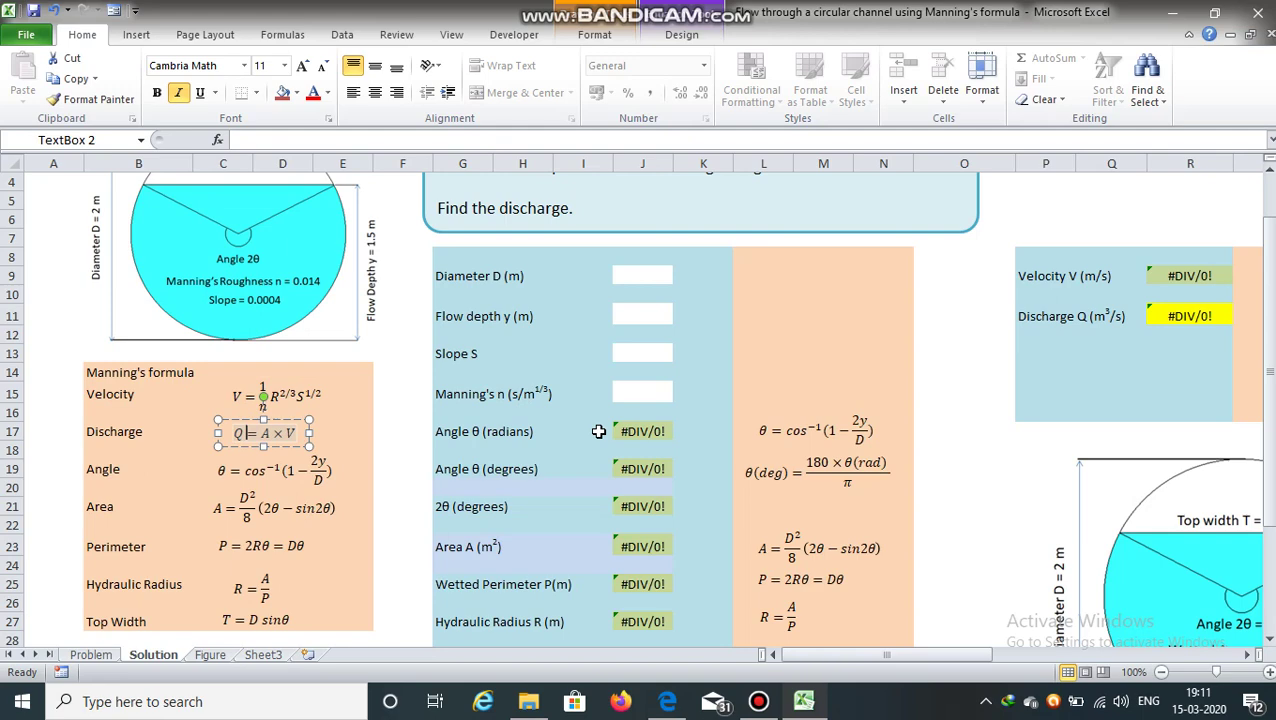
{"action": "scroll", "coordinate": [600, 425], "scroll_direction": "up", "scroll_amount": 1}
Fill the input table with diameter 2, depth 1.5, slope 0.0004 and Manning's n 0.014
{"action": "left_click", "coordinate": [643, 331]}
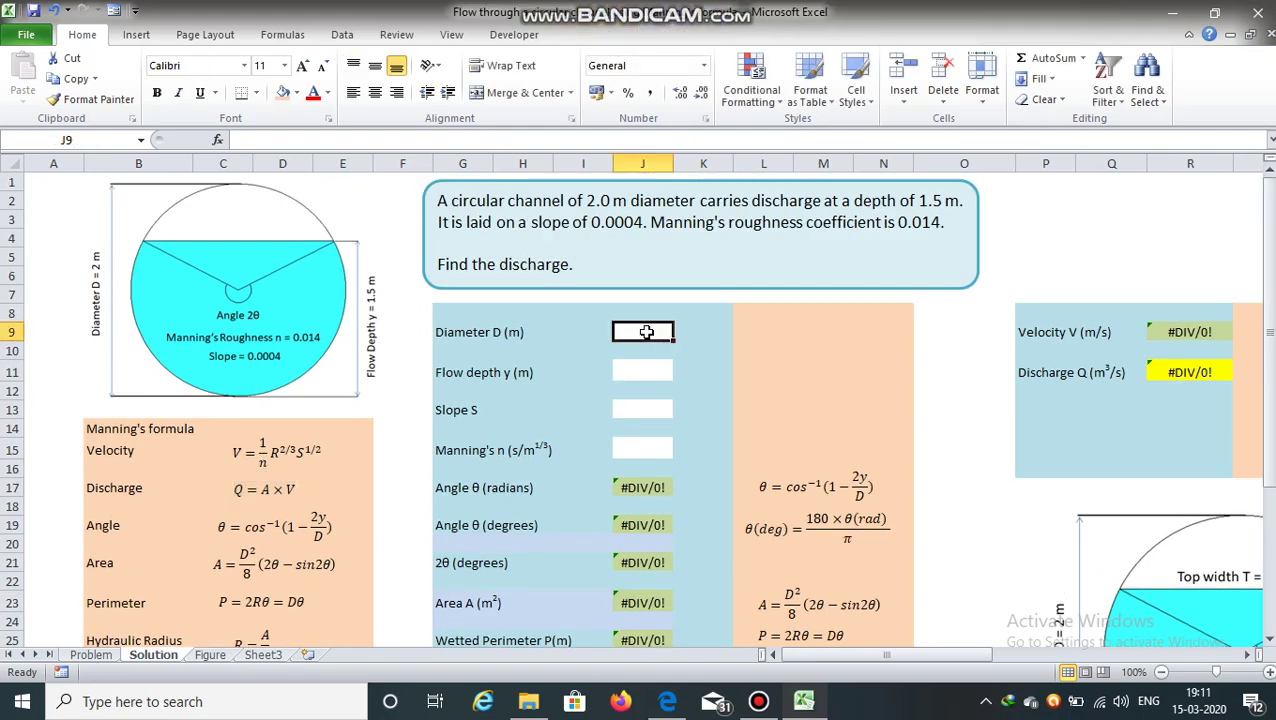
{"action": "type", "text": "2"}
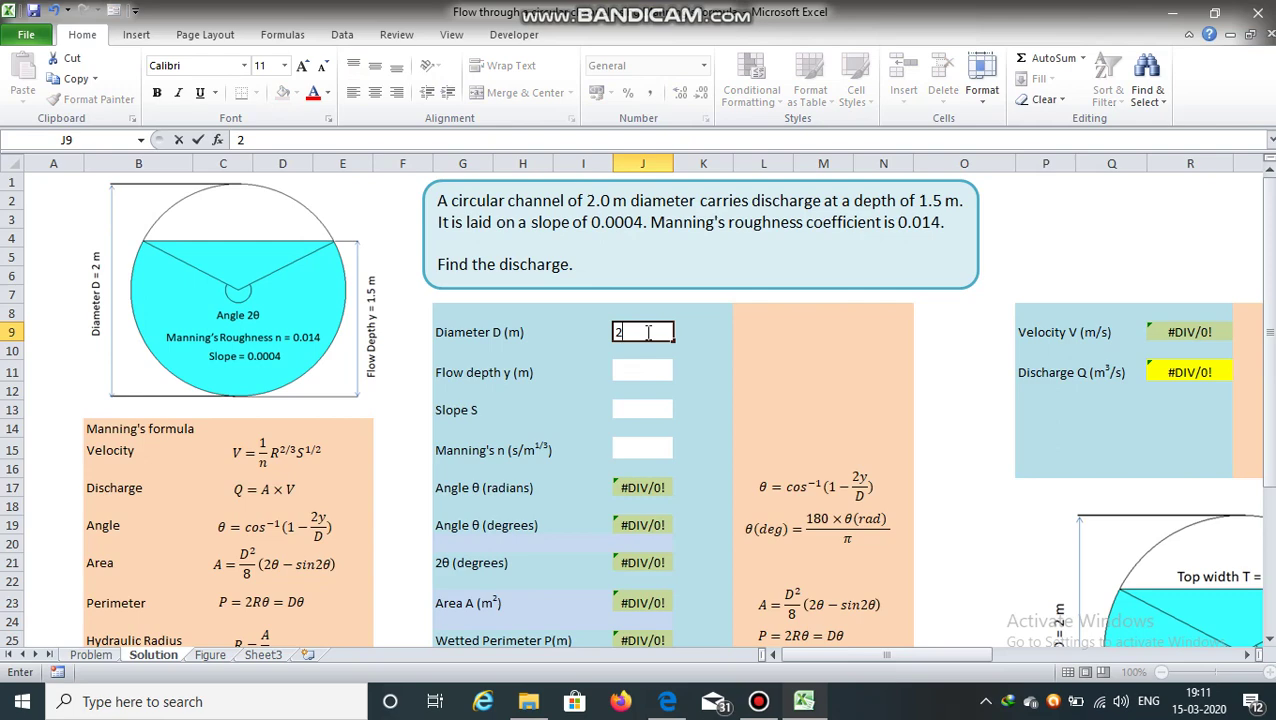
{"action": "key", "text": "Return"}
{"action": "type", "text": "1.5"}
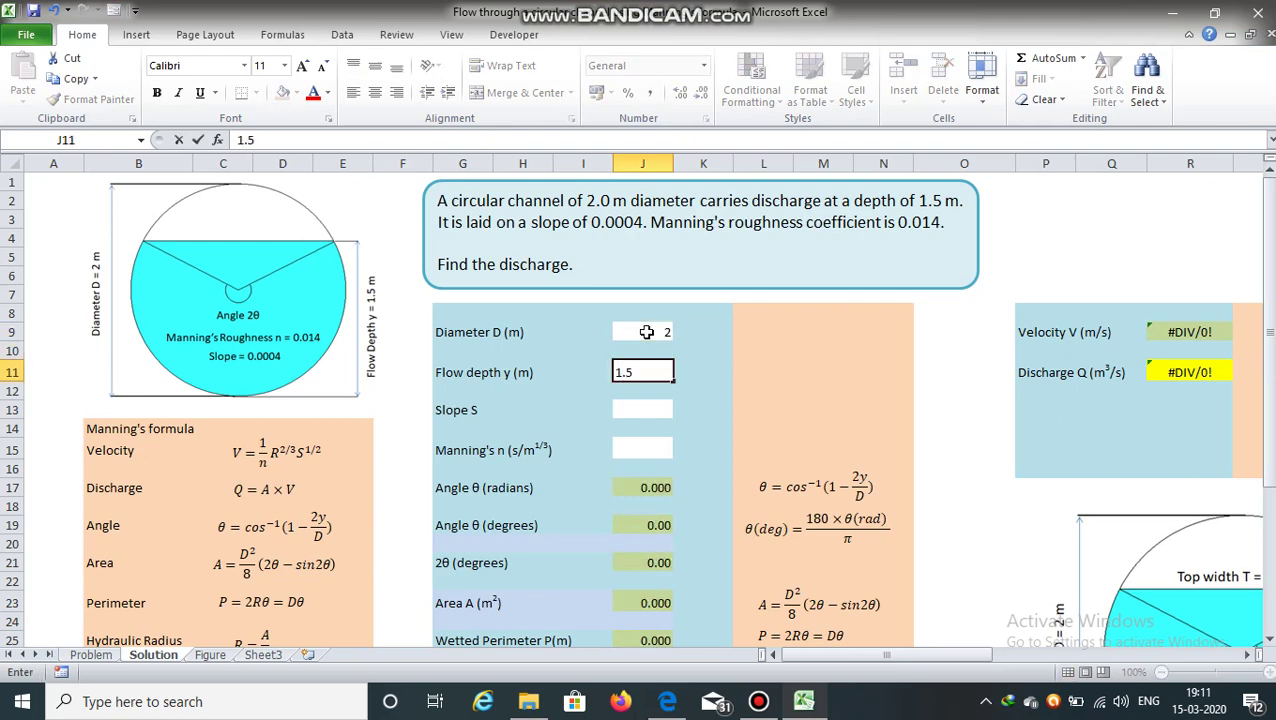
{"action": "key", "text": "Return"}
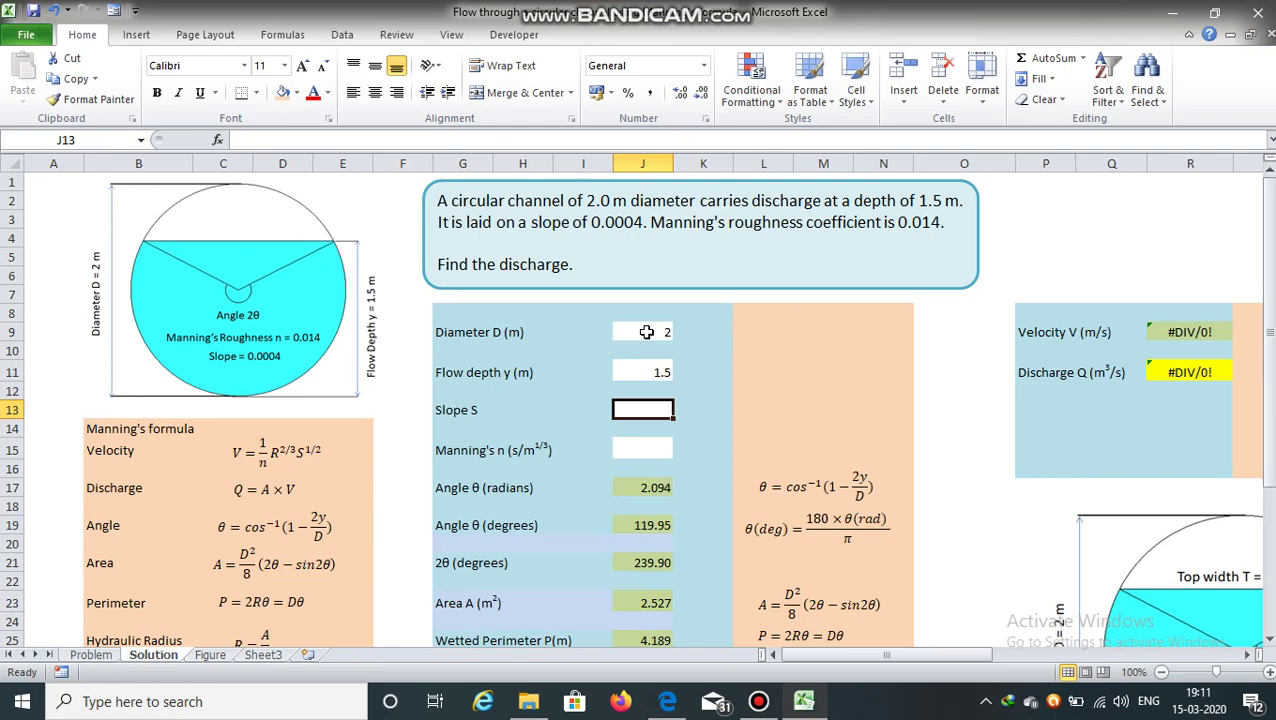
{"action": "type", "text": "0.0"}
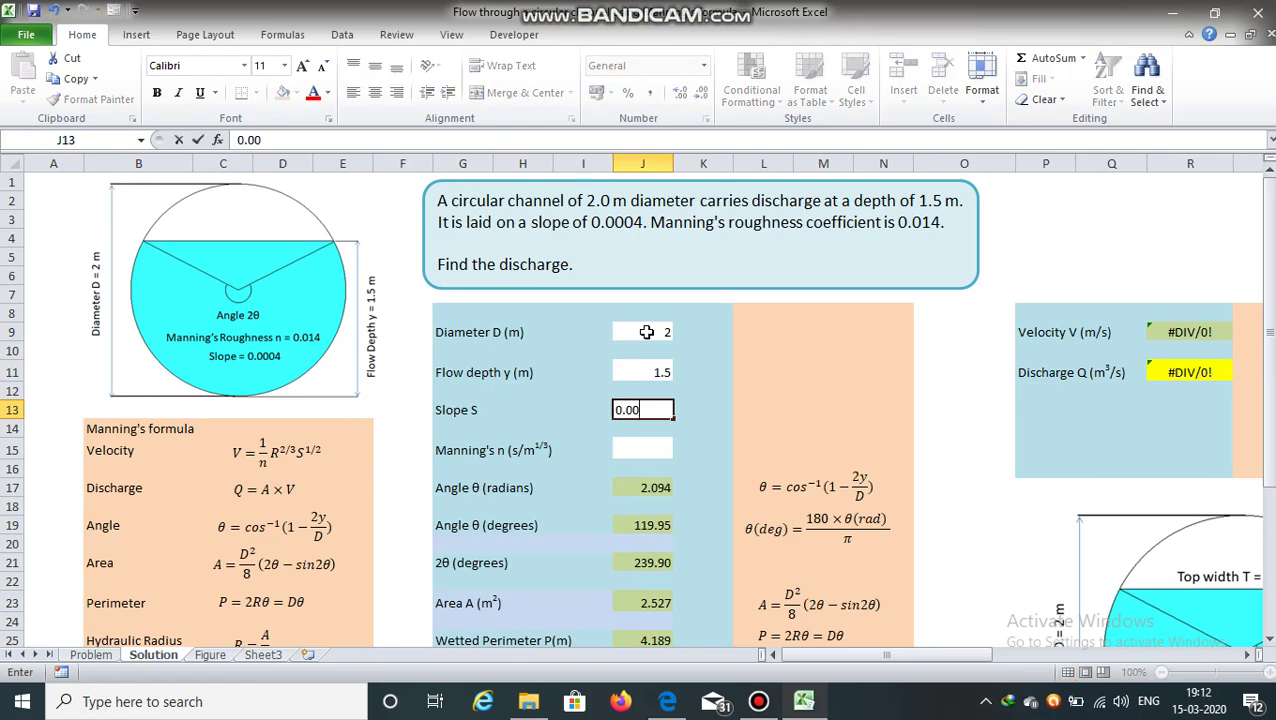
{"action": "type", "text": "04"}
{"action": "key", "text": "Return"}
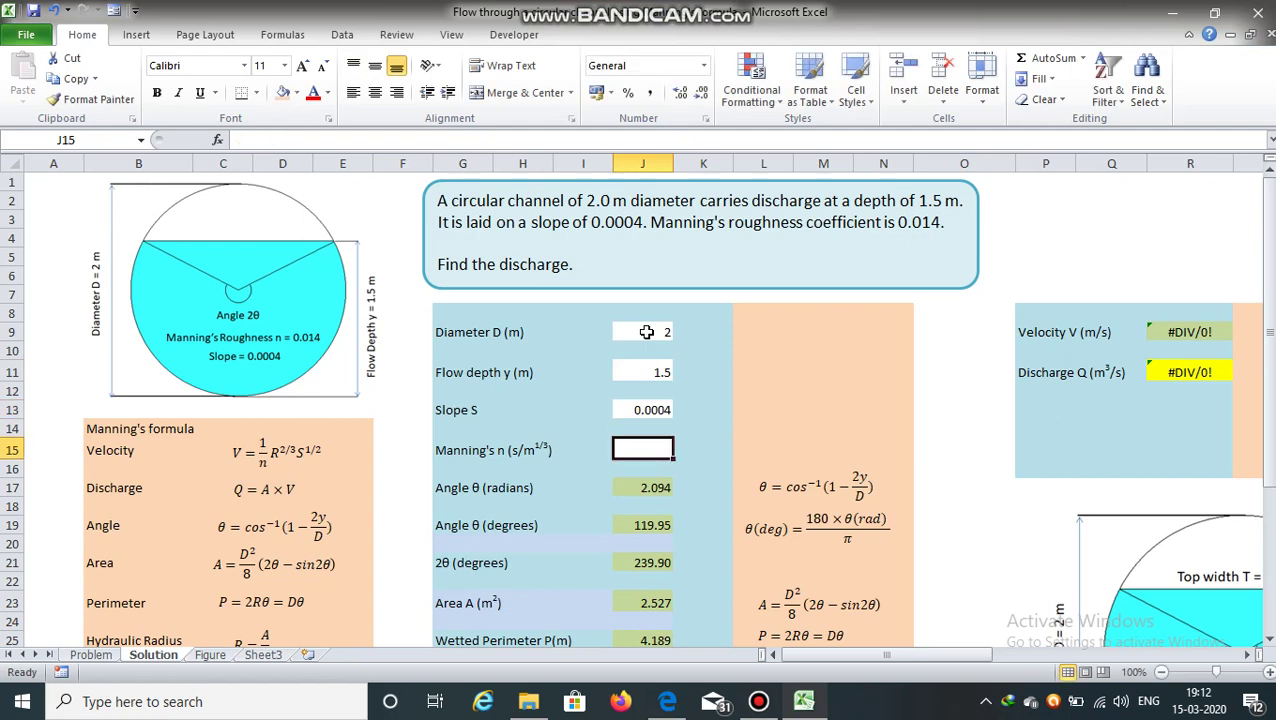
{"action": "type", "text": "0.014"}
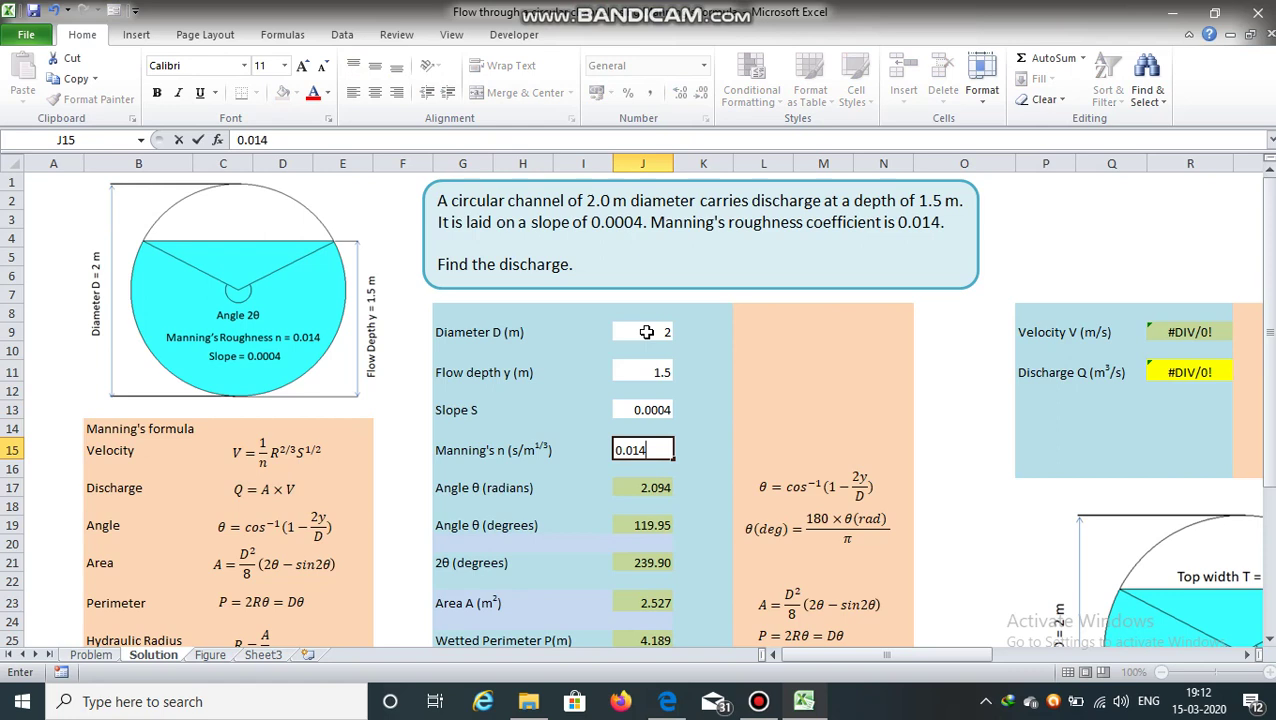
{"action": "key", "text": "Return"}
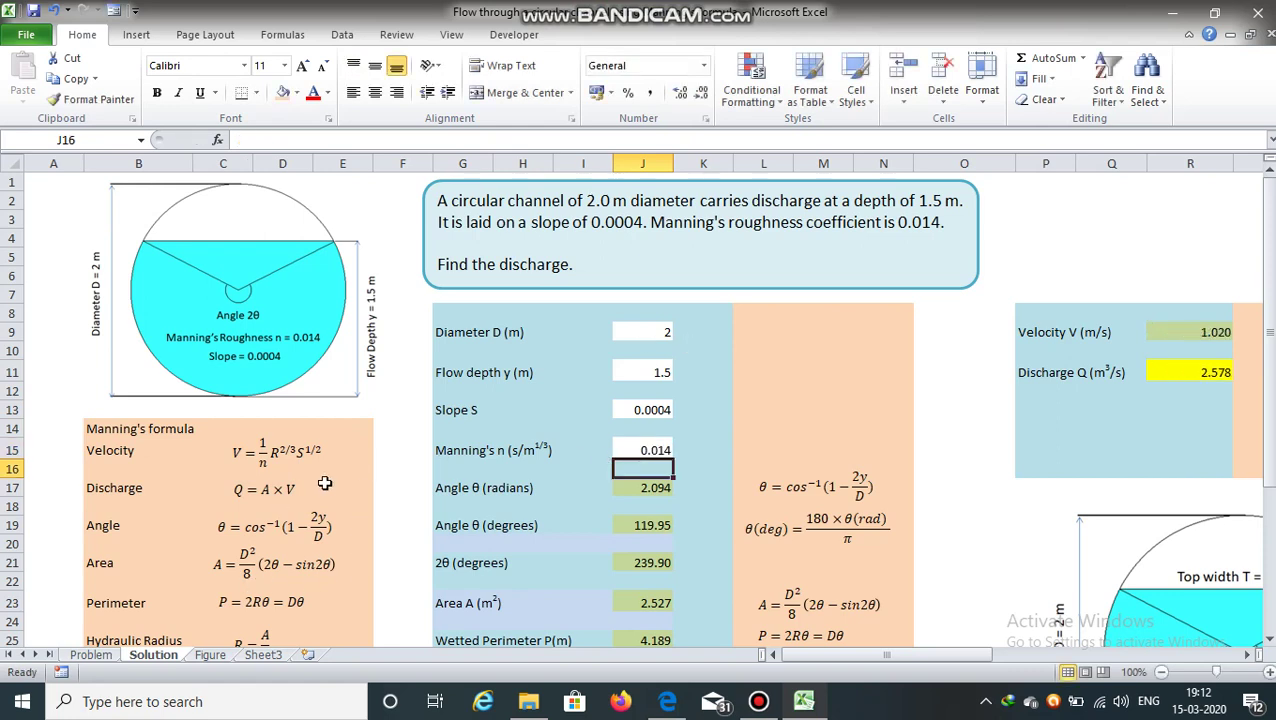
{"action": "scroll", "coordinate": [562, 540], "scroll_direction": "down", "scroll_amount": 1}
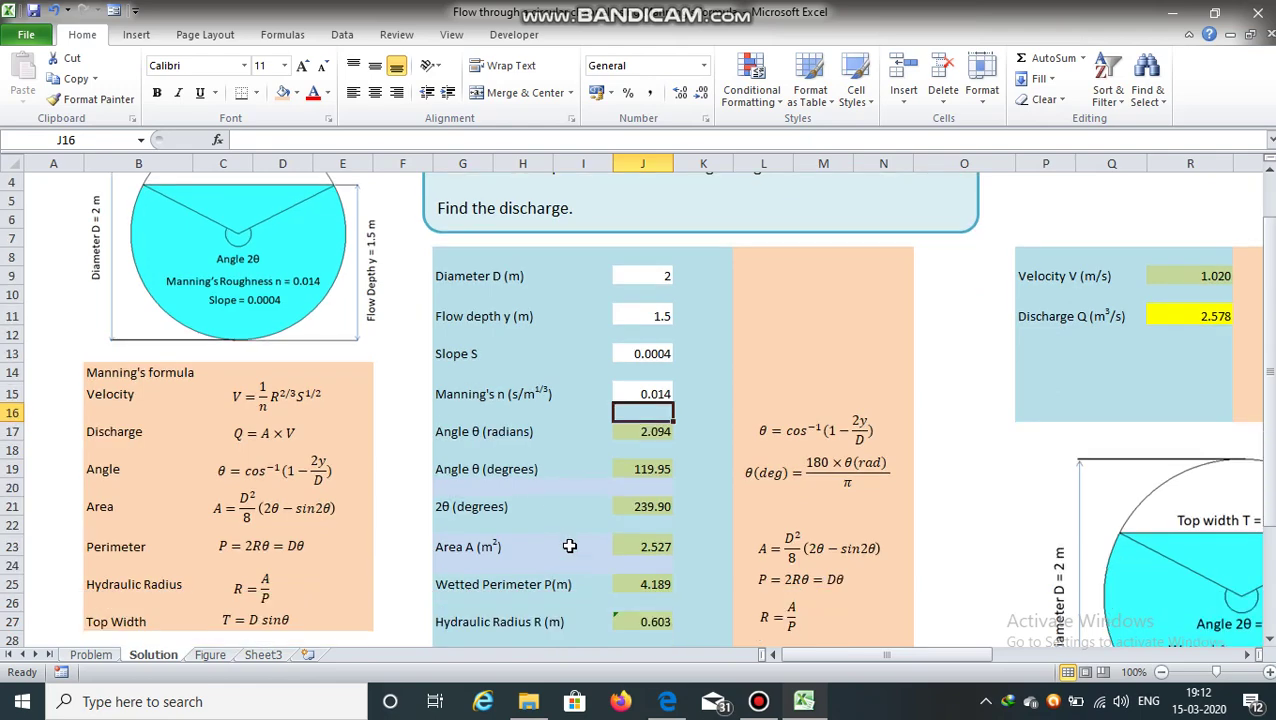
{"action": "scroll", "coordinate": [554, 622], "scroll_direction": "down", "scroll_amount": 1}
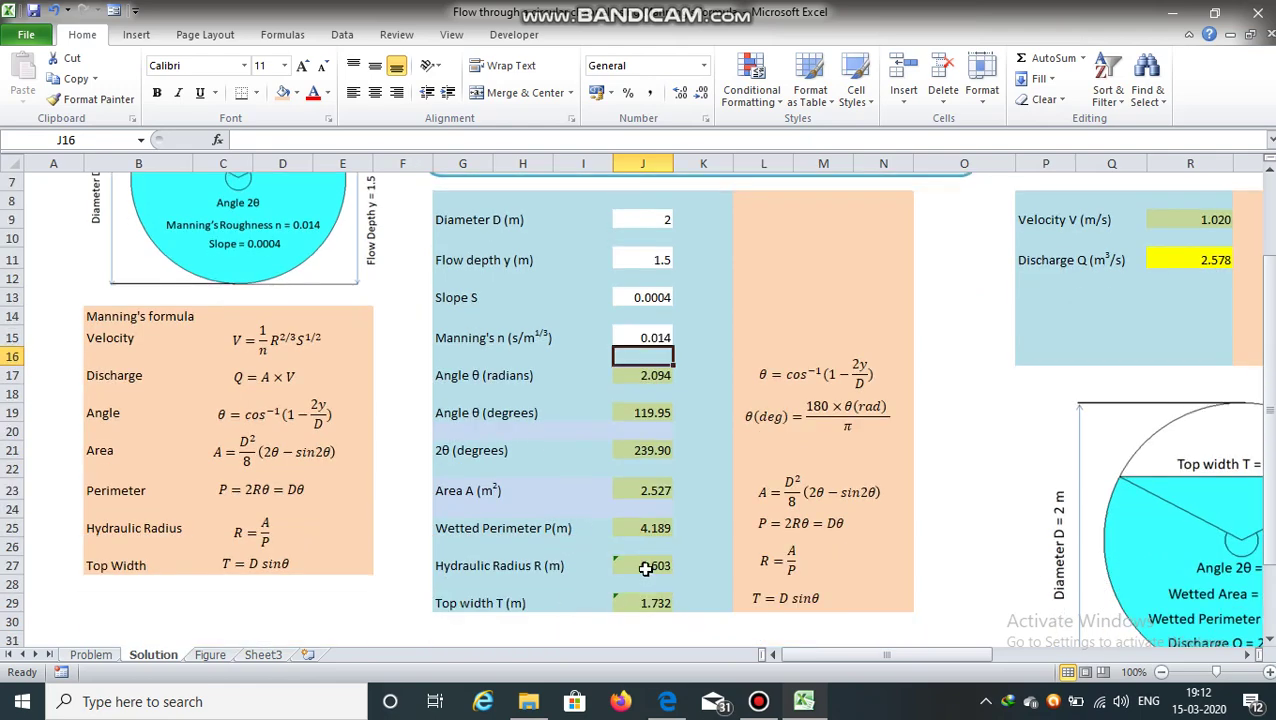
{"action": "left_click", "coordinate": [651, 566]}
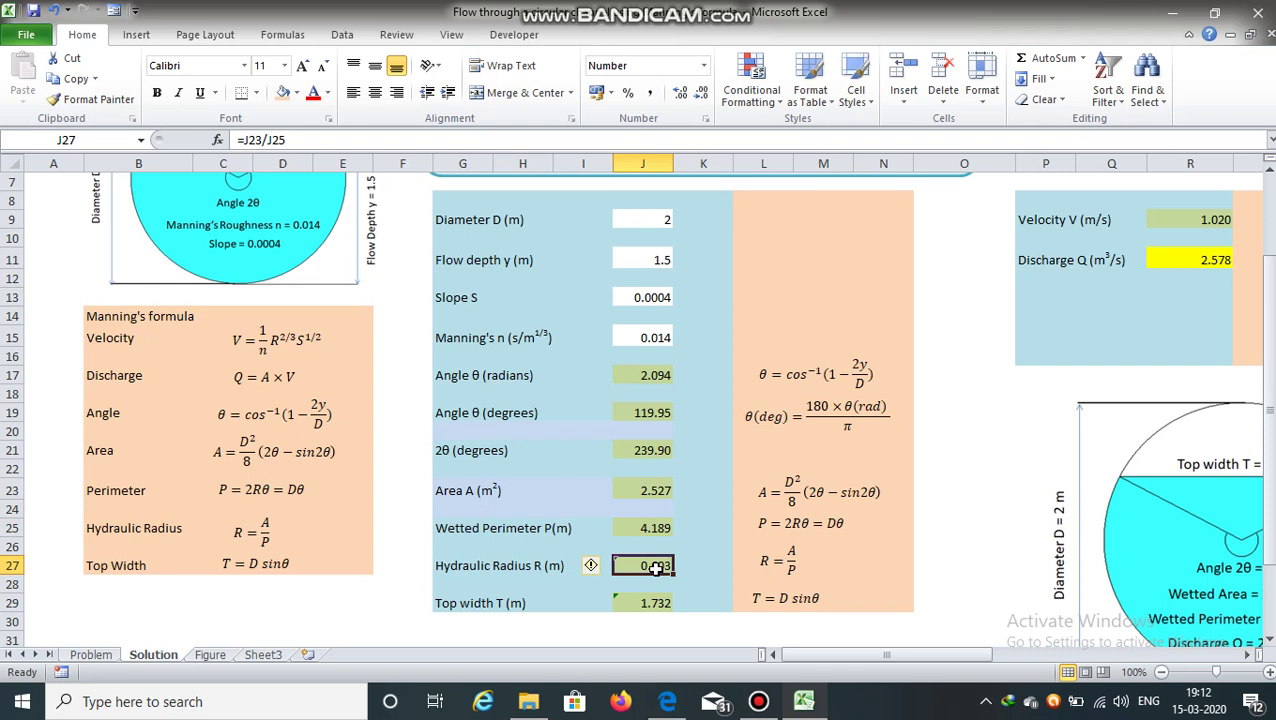
{"action": "left_click", "coordinate": [659, 600]}
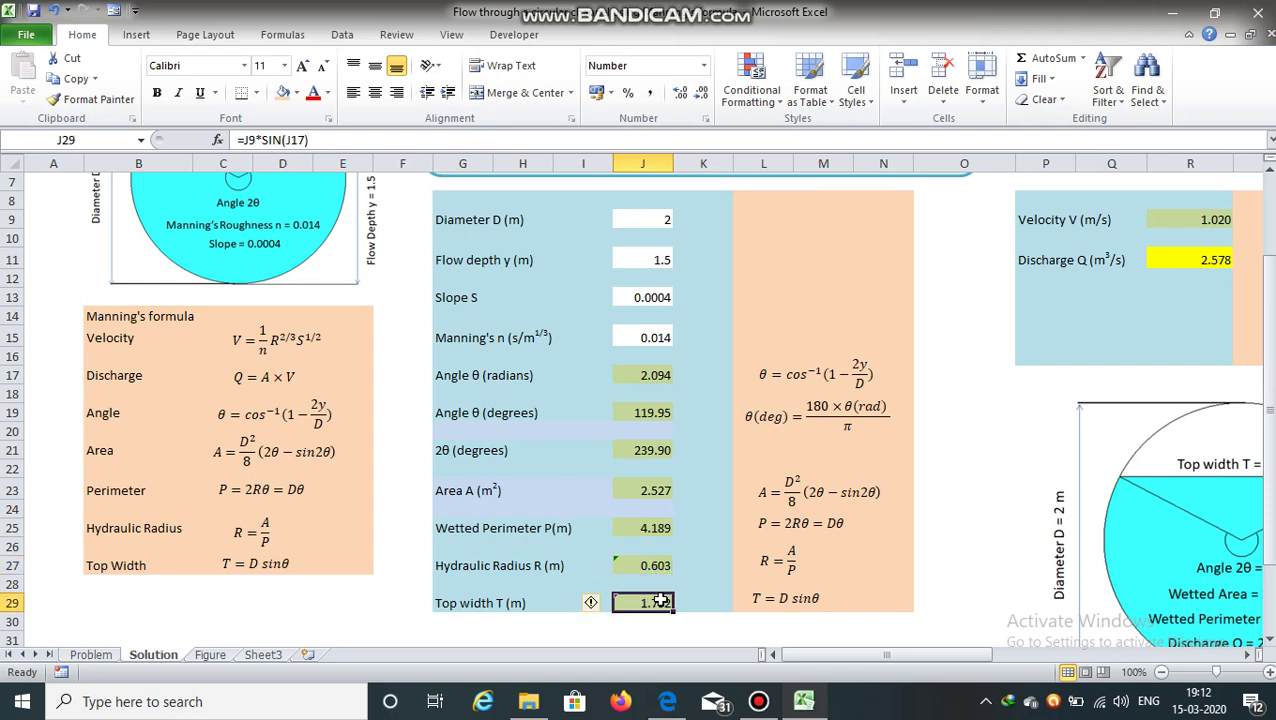
{"action": "left_click", "coordinate": [788, 598]}
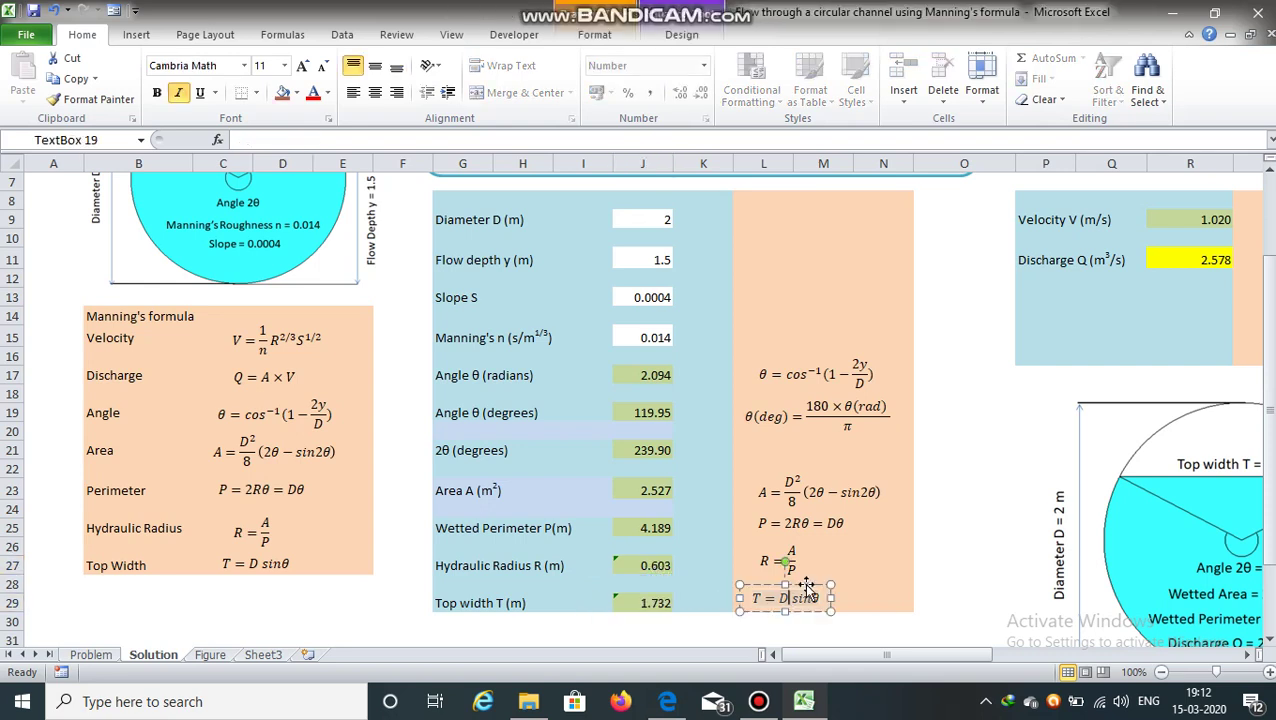
{"action": "key", "text": "Escape"}
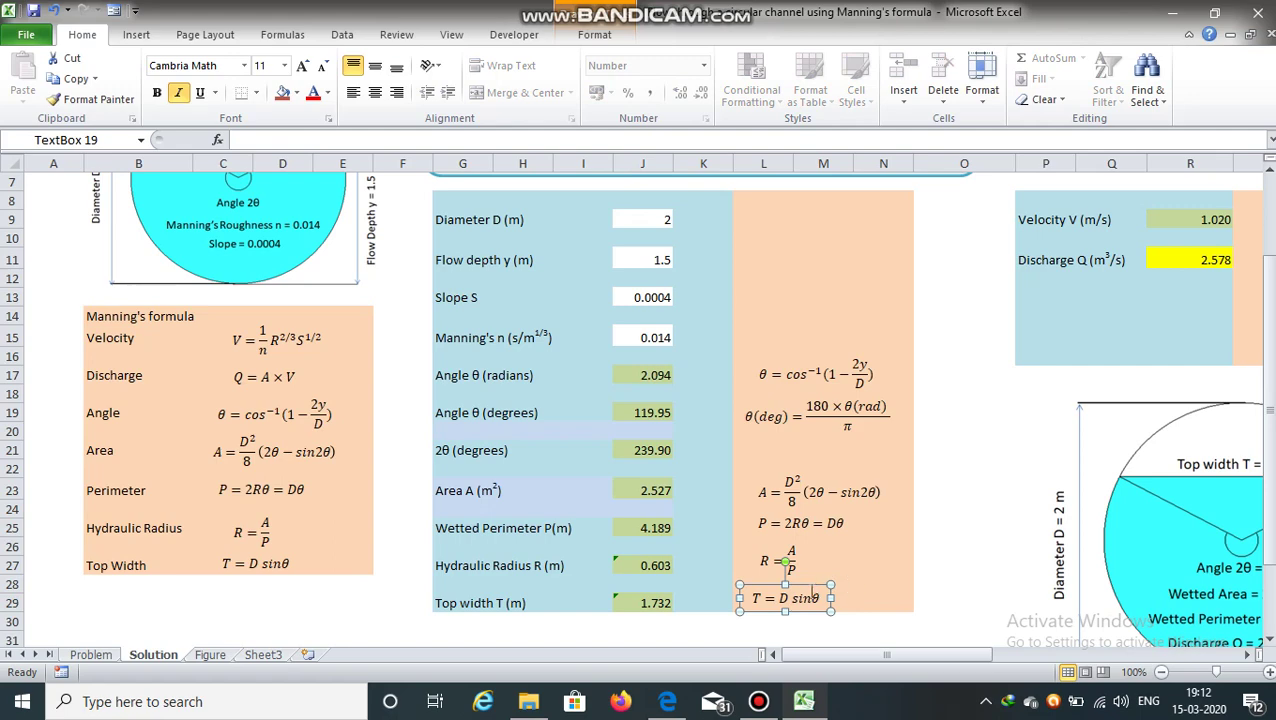
{"action": "left_click", "coordinate": [686, 595]}
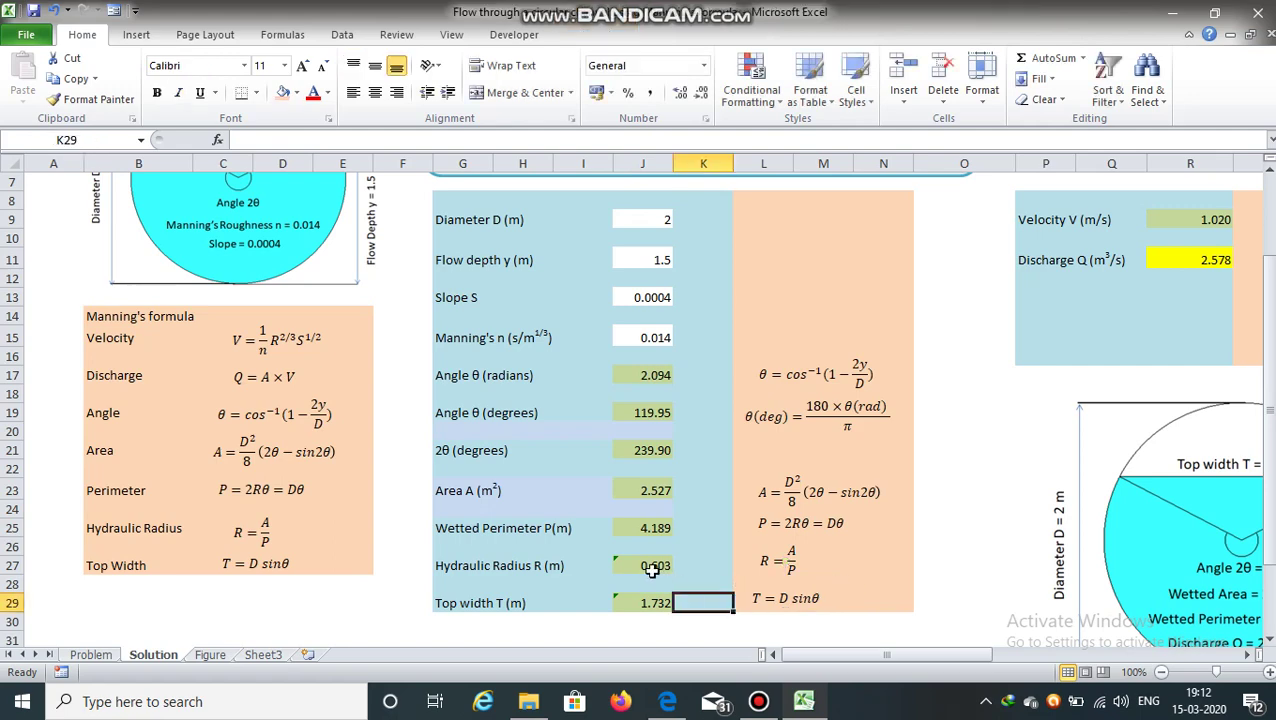
{"action": "left_click", "coordinate": [652, 568]}
{"action": "scroll", "coordinate": [657, 578], "scroll_direction": "up", "scroll_amount": 1}
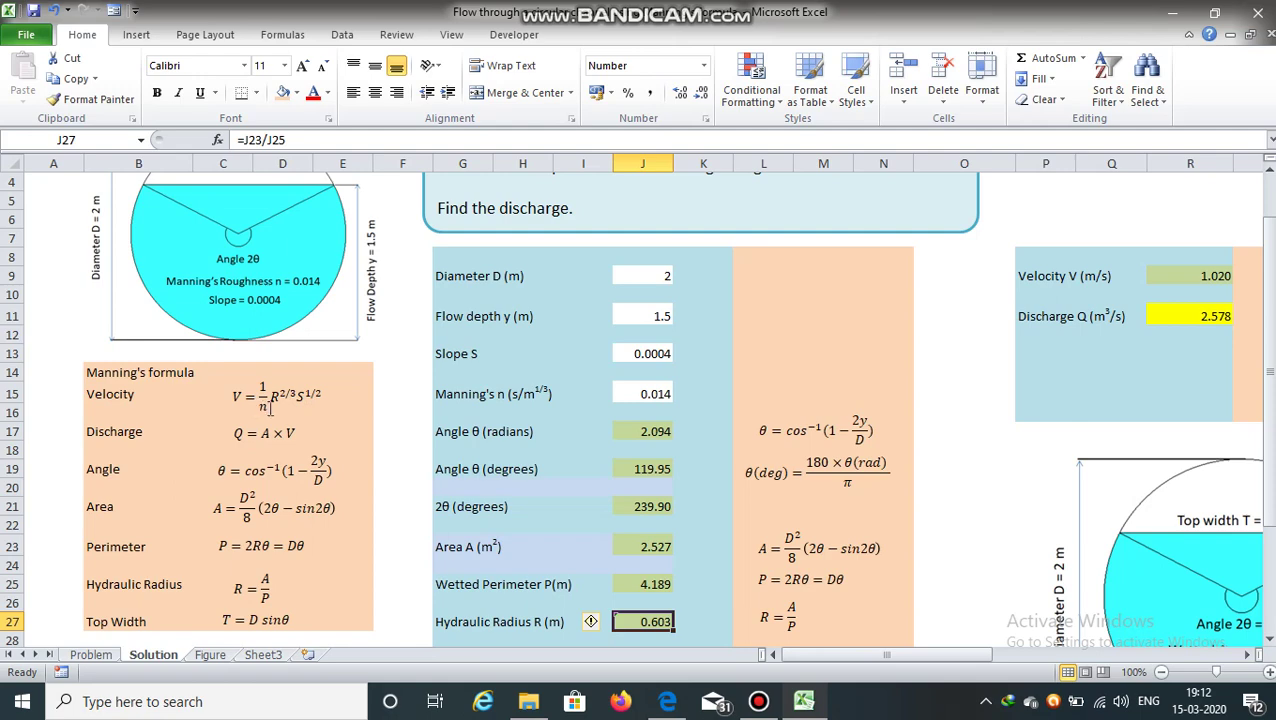
{"action": "scroll", "coordinate": [924, 500], "scroll_direction": "up", "scroll_amount": 1}
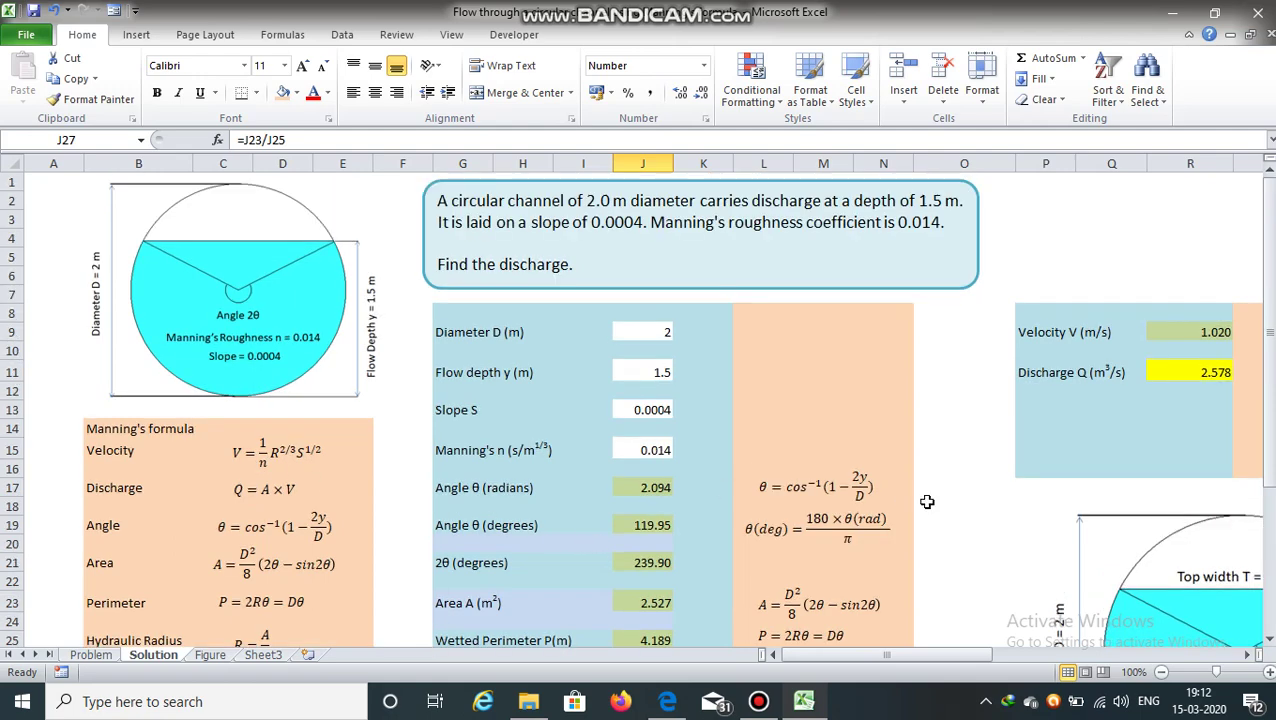
{"action": "left_click", "coordinate": [249, 448]}
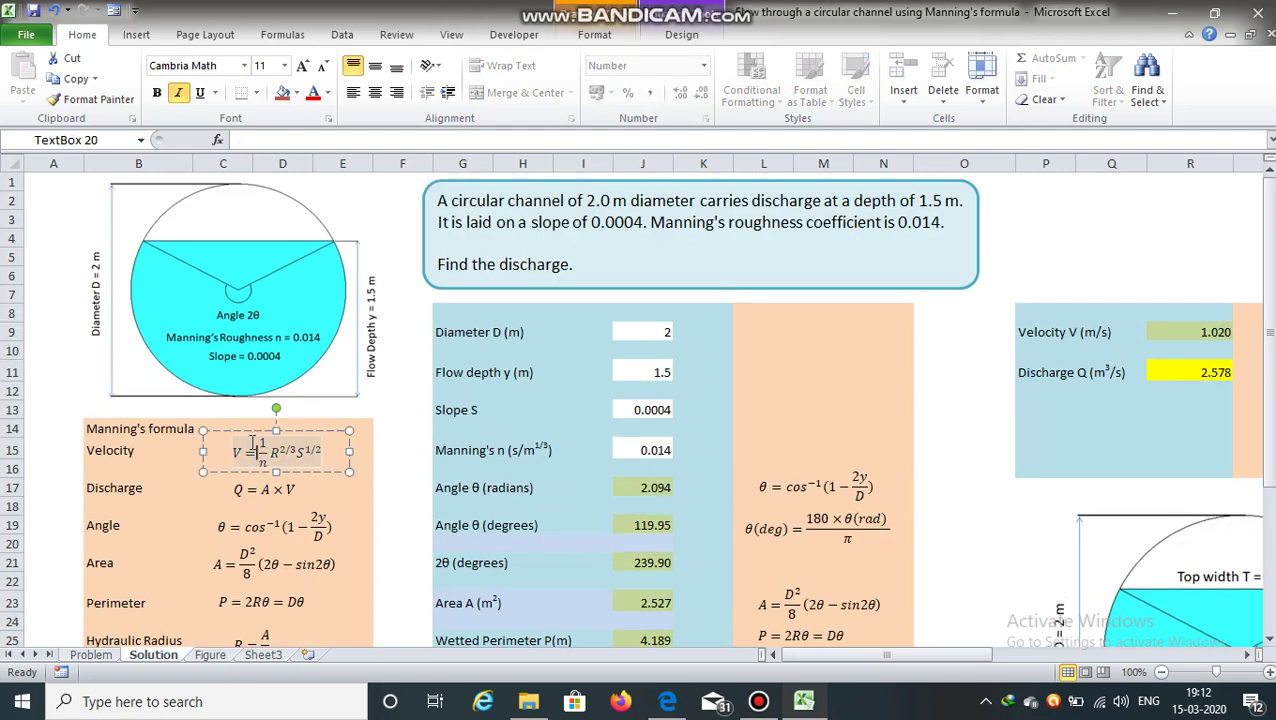
{"action": "key", "text": "Escape"}
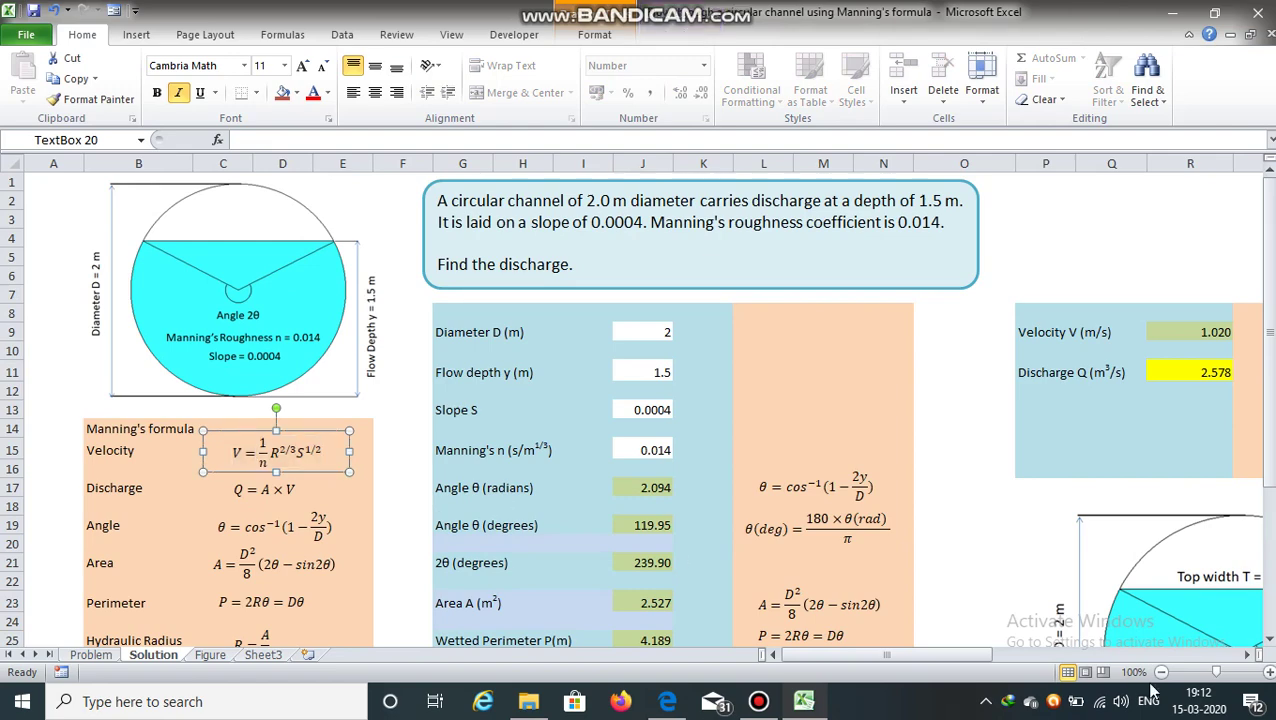
{"action": "left_click_drag", "start_coordinate": [910, 663], "coordinate": [1015, 663]}
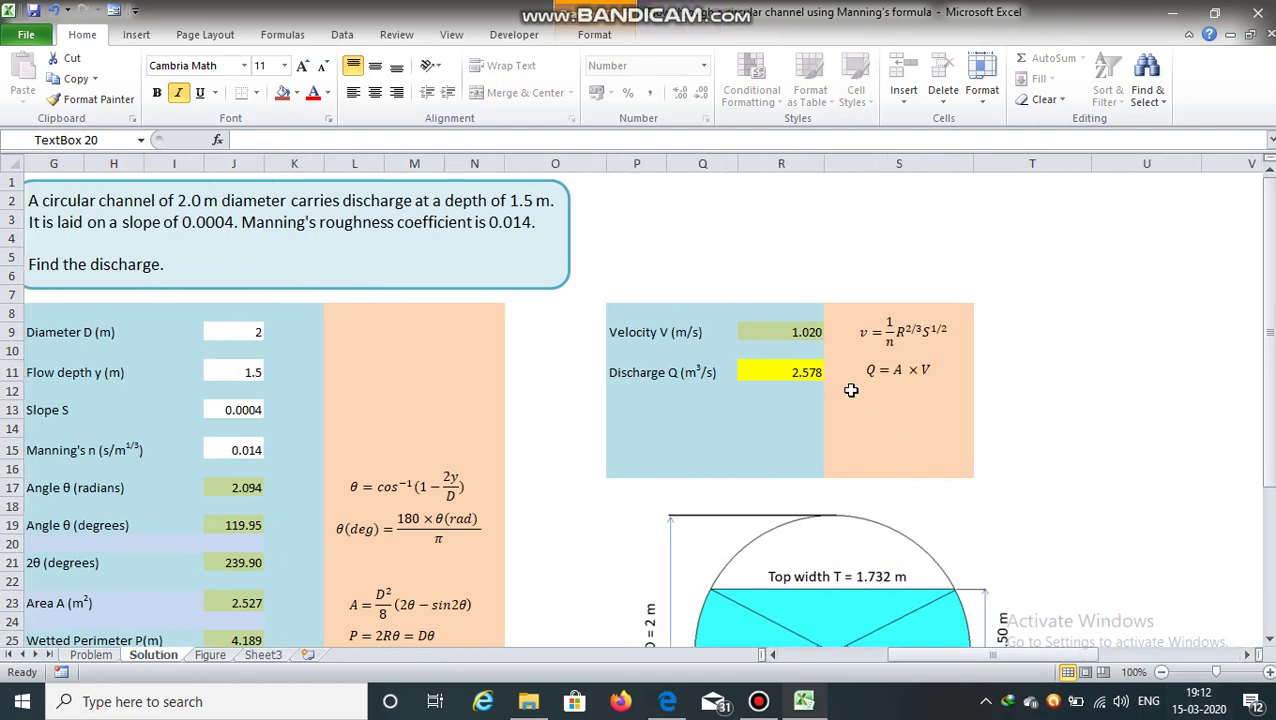
{"action": "key", "text": "Escape"}
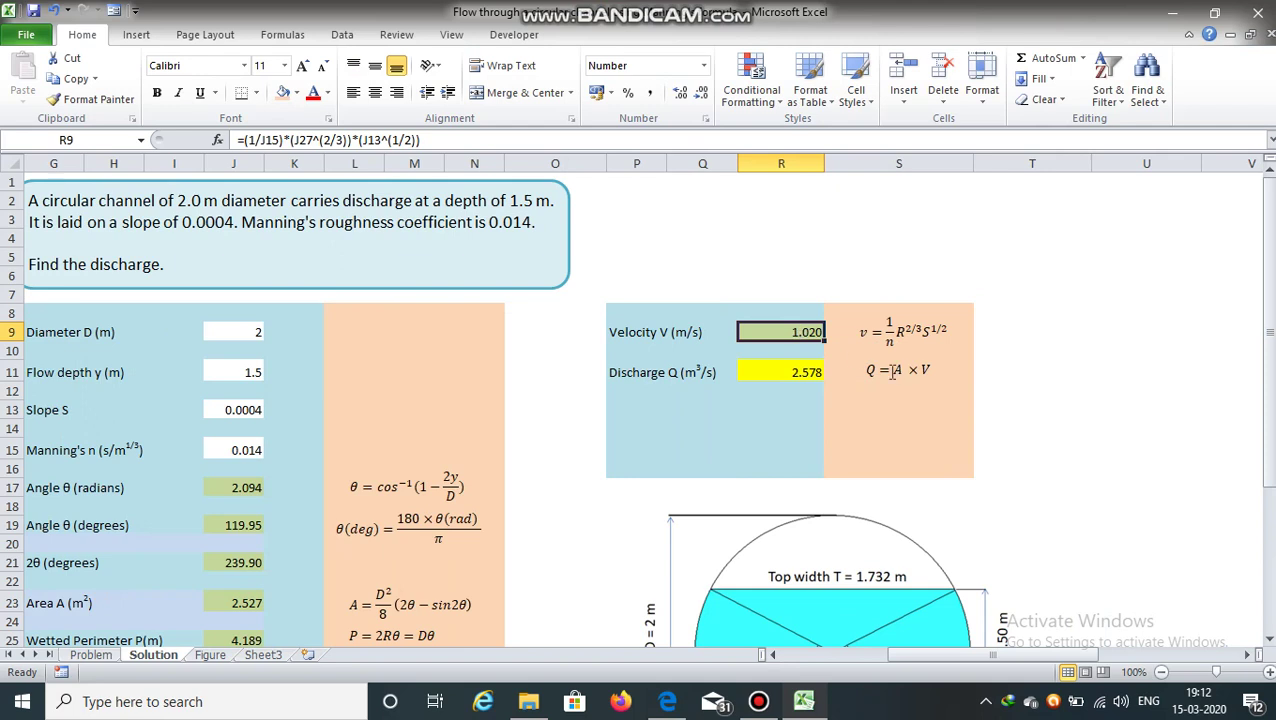
{"action": "left_click", "coordinate": [806, 372]}
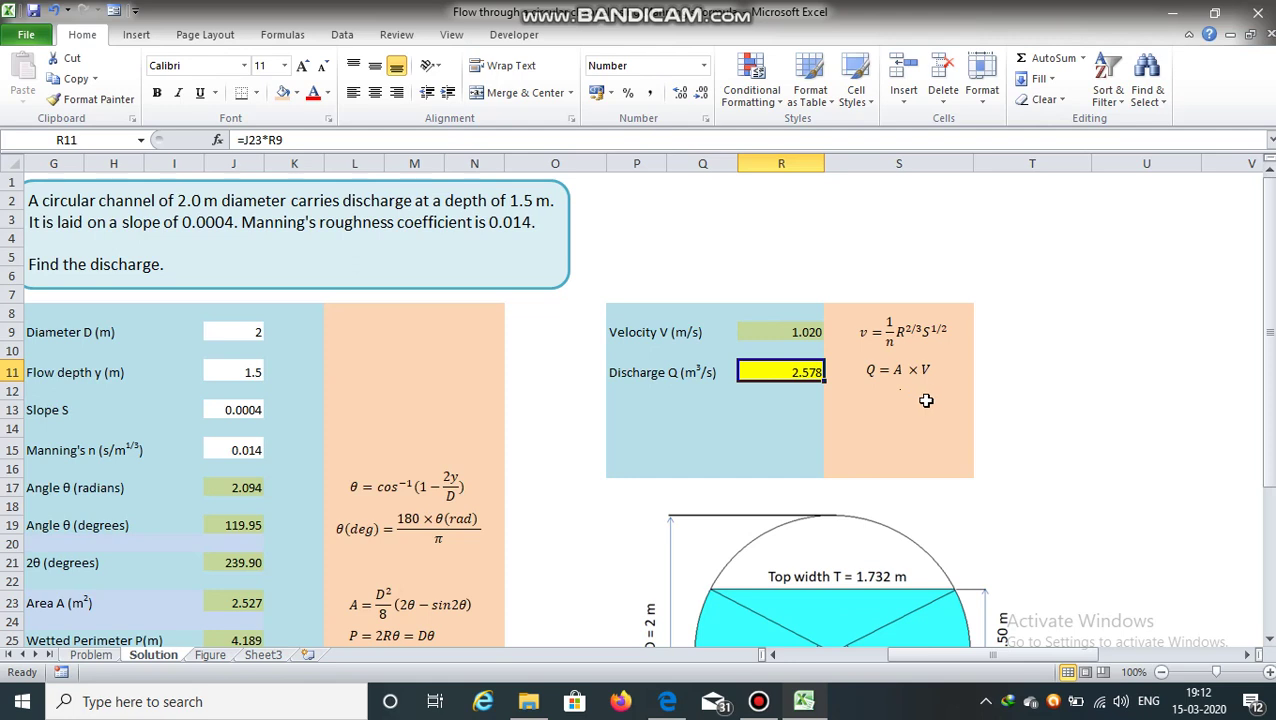
{"action": "scroll", "coordinate": [950, 448], "scroll_direction": "down", "scroll_amount": 2}
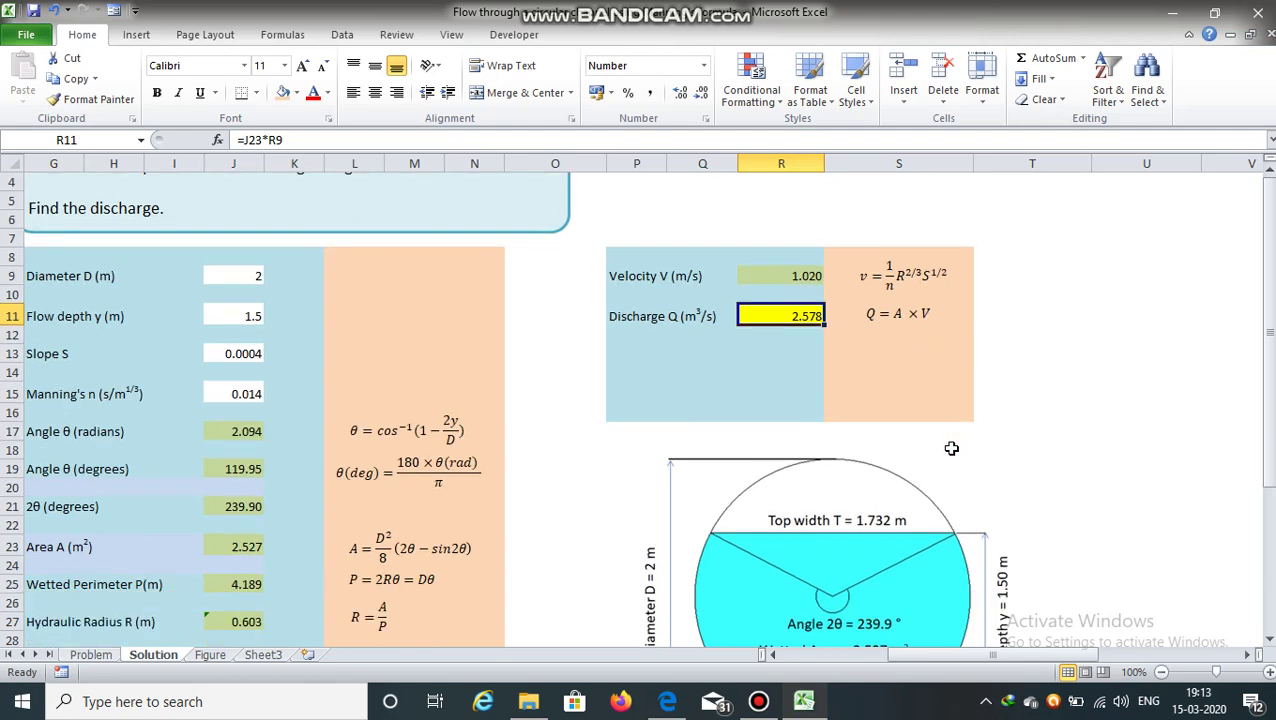
{"action": "scroll", "coordinate": [952, 452], "scroll_direction": "down", "scroll_amount": 1}
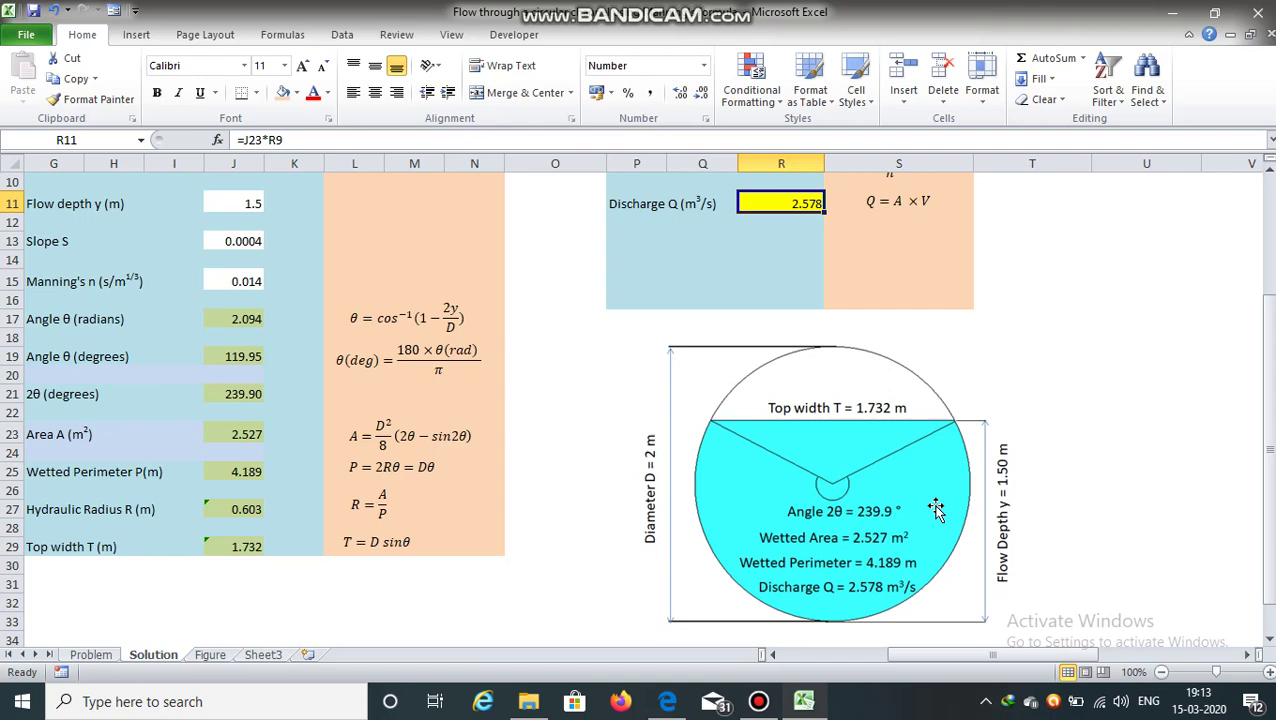
{"action": "scroll", "coordinate": [936, 508], "scroll_direction": "up", "scroll_amount": 3}
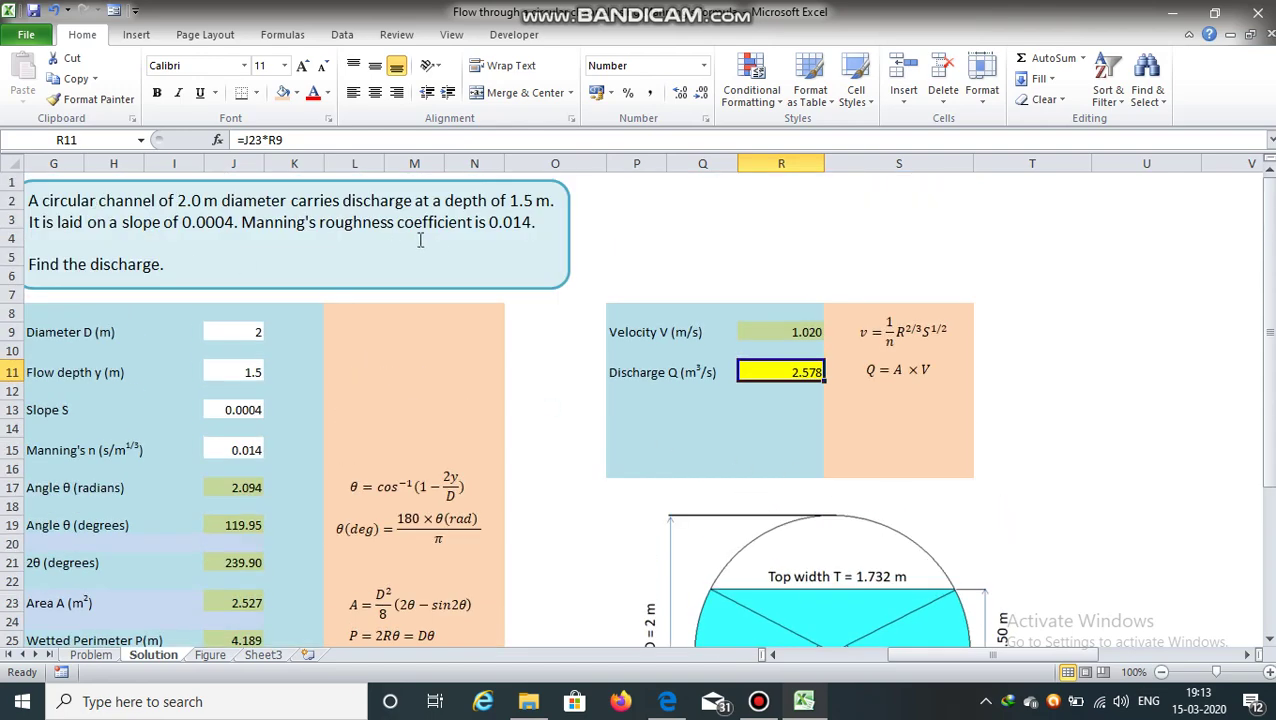
{"action": "scroll", "coordinate": [860, 473], "scroll_direction": "down", "scroll_amount": 3}
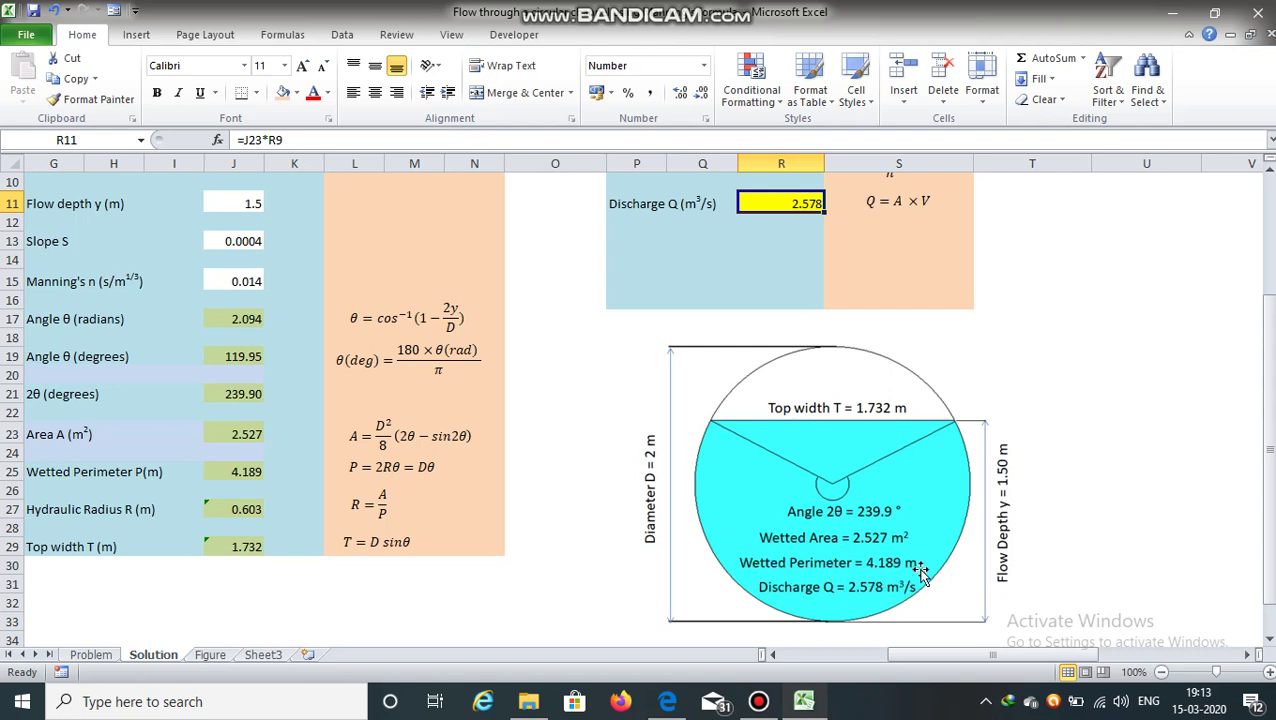
{"action": "left_click", "coordinate": [832, 594]}
{"action": "scroll", "coordinate": [849, 312], "scroll_direction": "up", "scroll_amount": 1}
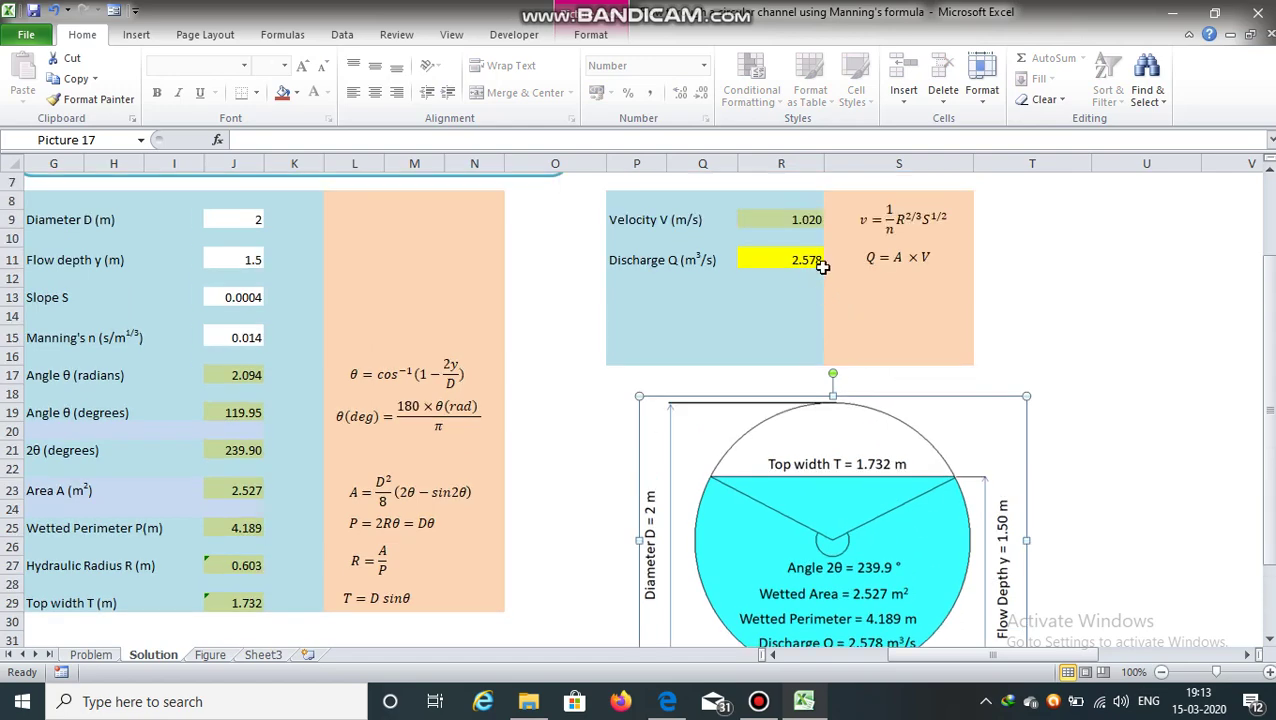
{"action": "scroll", "coordinate": [852, 418], "scroll_direction": "down", "scroll_amount": 1}
{"action": "scroll", "coordinate": [820, 465], "scroll_direction": "up", "scroll_amount": 2}
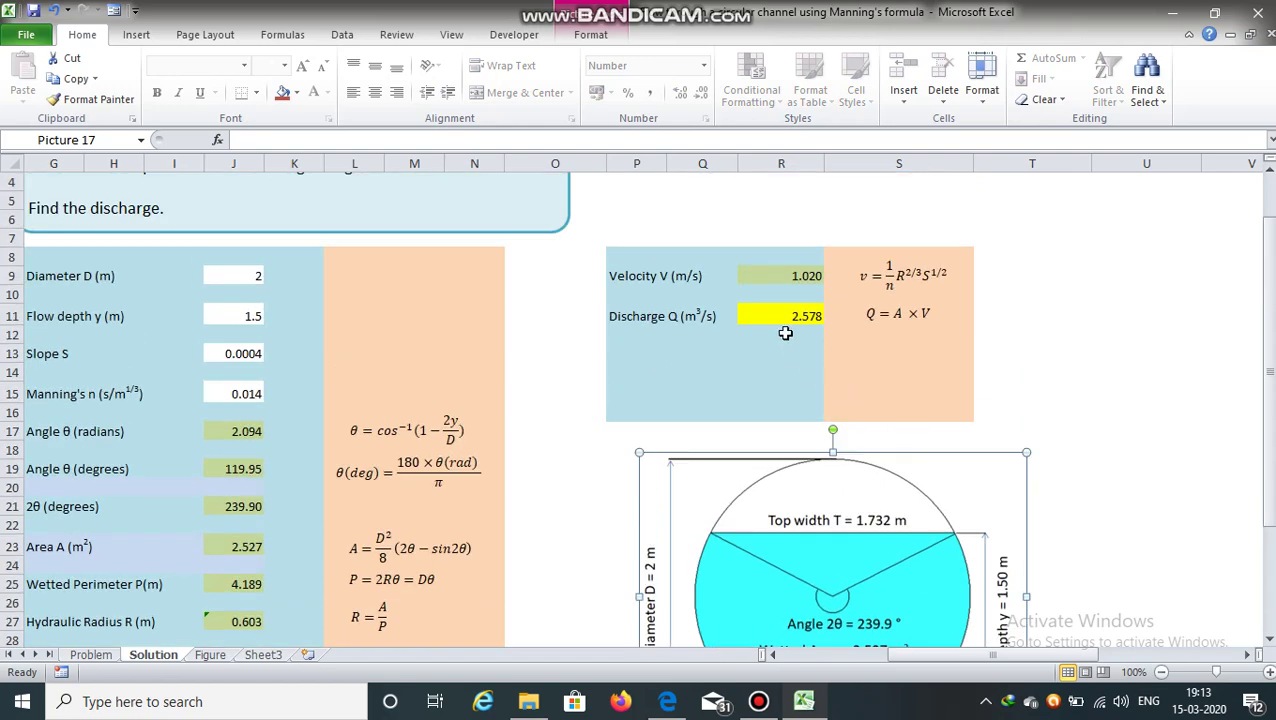